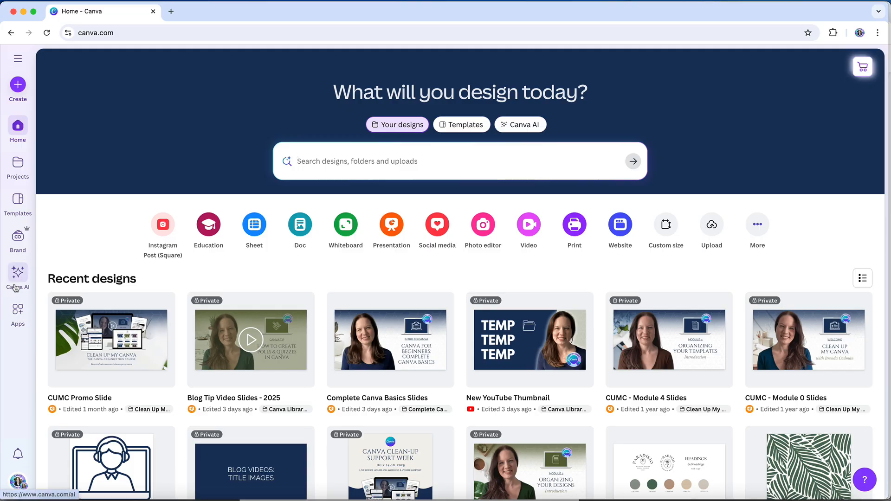
# Create a Canva AI image from a prompt for a photorealistic underwater sea turtle resting near glowing coral, cinematic style, 8K resolution
pyautogui.click(16, 288)
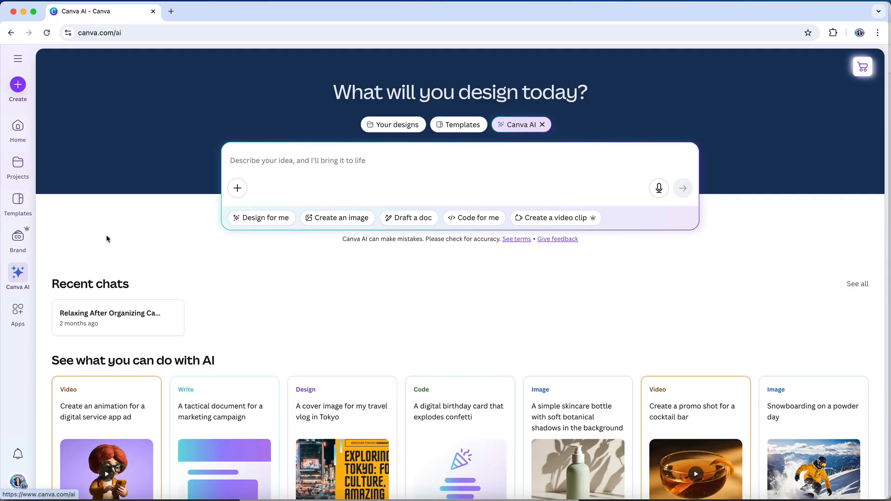
pyautogui.click(340, 219)
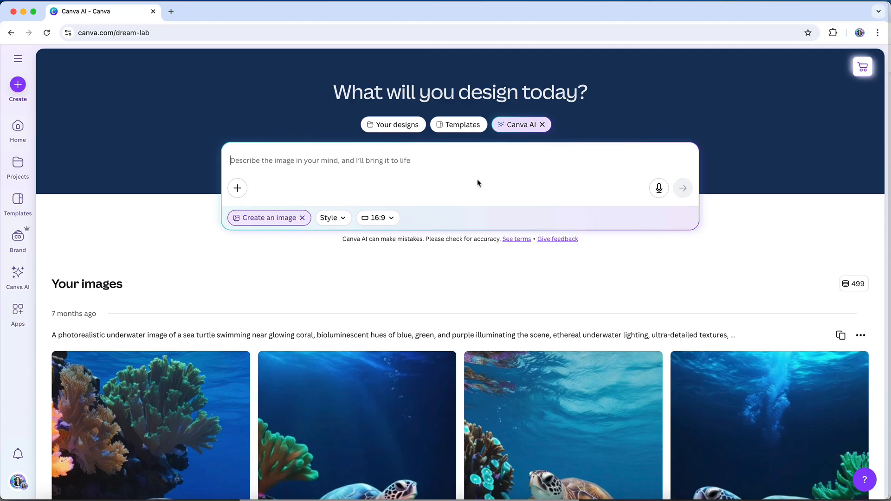
pyautogui.write('A photorealistic underwater image of a sea turtle resting near glowing coral, bioluminescent hues of blue, green, and purple illuminating the scene, ethereal underwater lighting, ultra-detailed textures, cinematic style, 8K resolution.')
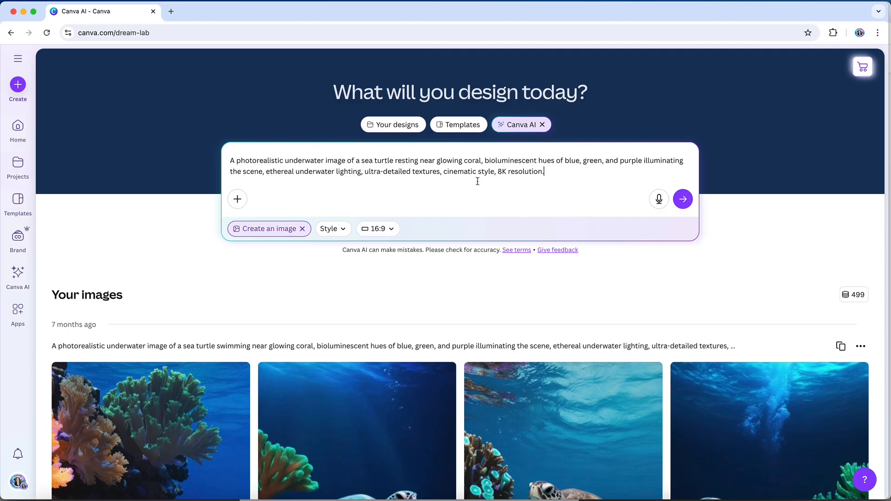
pyautogui.scroll(-4, 454, 278)
pyautogui.scroll(-2, 453, 278)
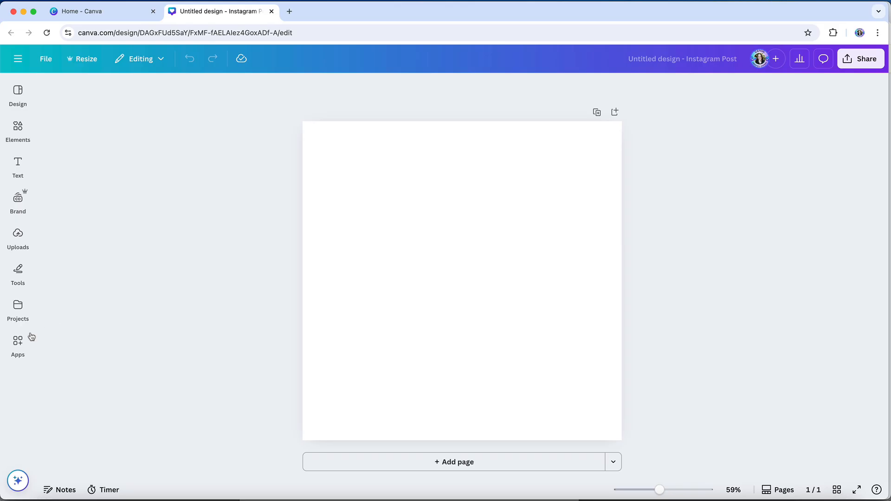
# Search the Canva apps for "magic media" and open the Magic Media app in the blank Instagram post
pyautogui.click(18, 342)
pyautogui.click(133, 90)
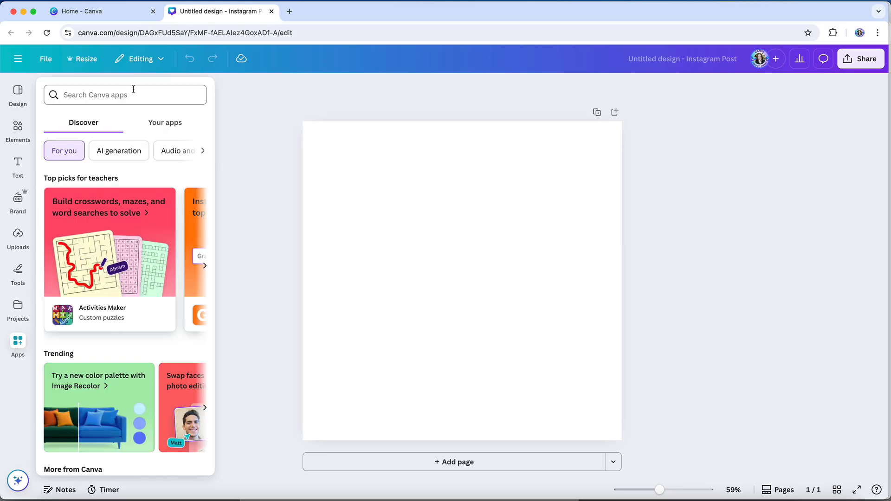
pyautogui.write('magic media')
pyautogui.press('Return')
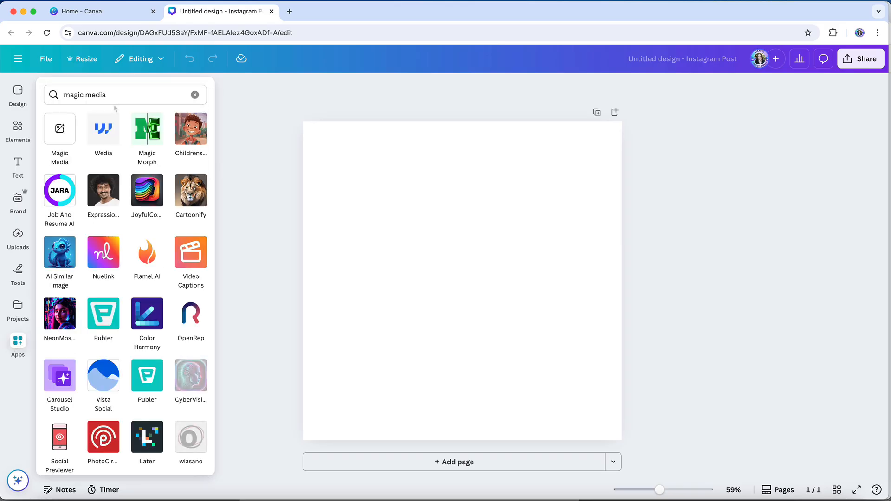
pyautogui.click(59, 140)
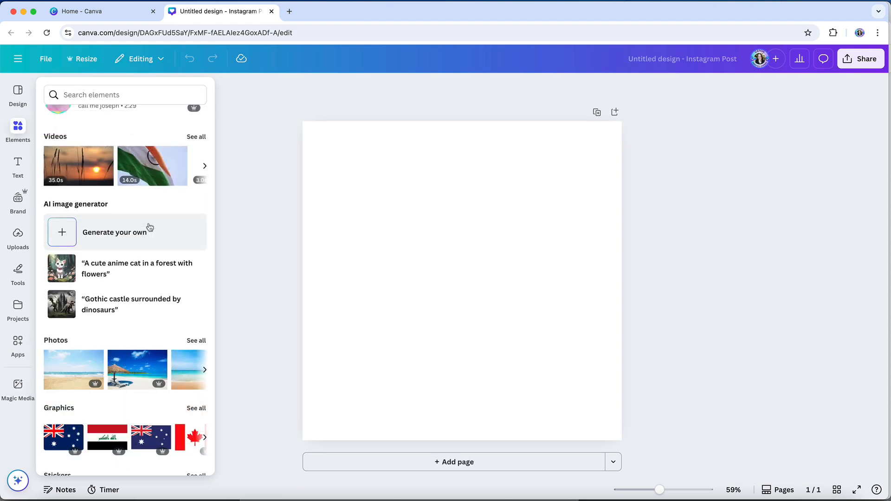
# Generate Magic Media images from the AI image generator with the photorealistic prompt of a sea turtle resting near glowing coral
pyautogui.click(150, 227)
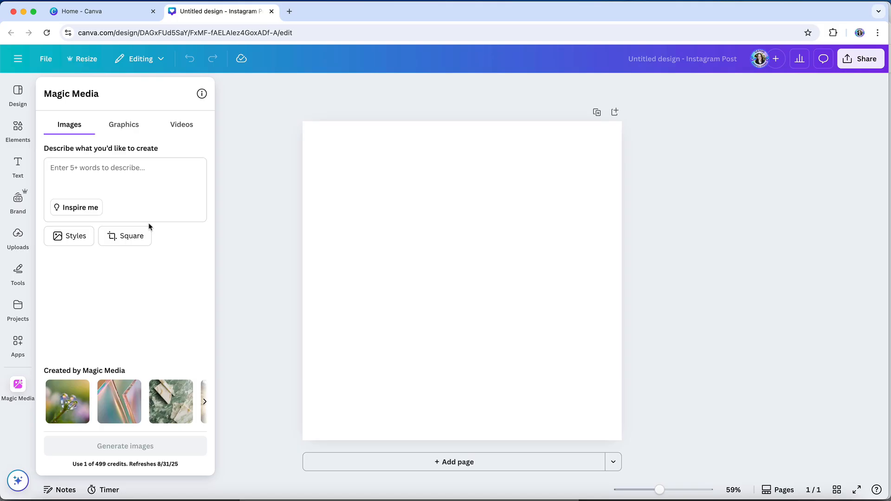
pyautogui.click(114, 182)
pyautogui.write('A photorealistic underwater image of a sea turtle resting near glowing coral, bioluminescent hues of blue, green, and purple illuminating the scene, ethereal underwater lighting, ultra-detailed textures, cinematic style, 8K resolution.')
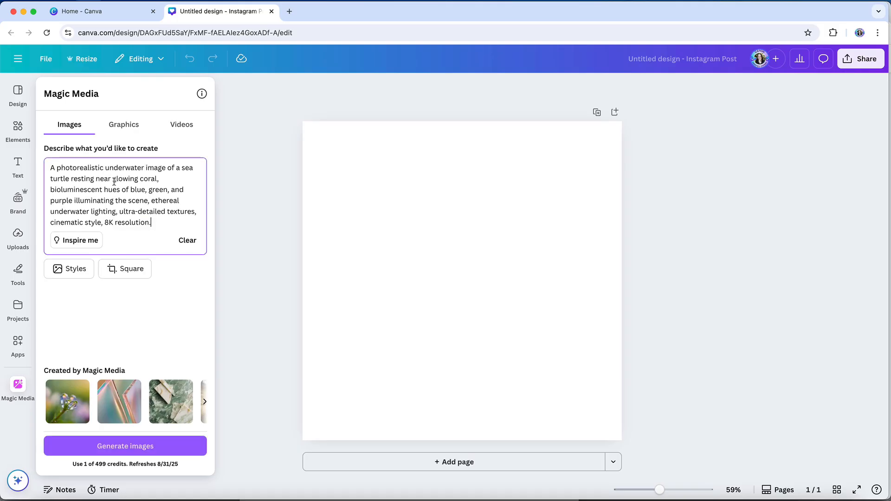
pyautogui.click(147, 446)
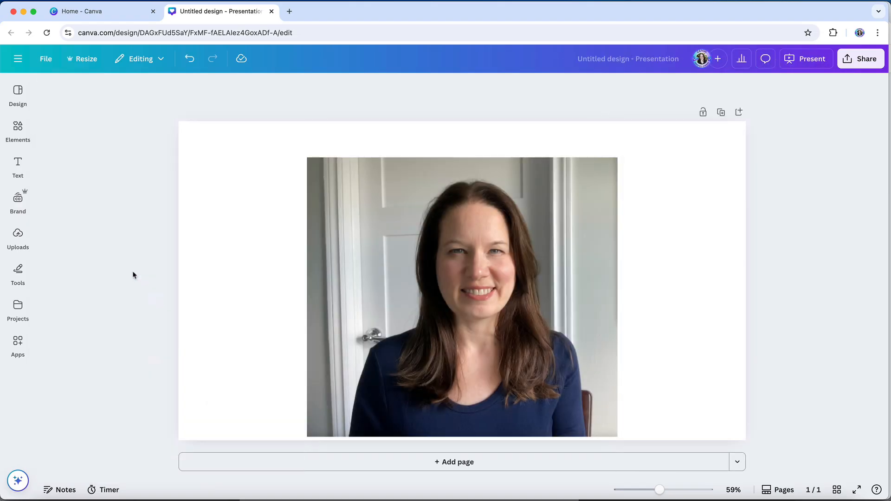
# Remove the background from the portrait photo with BG Remover and restore the original background
pyautogui.click(396, 266)
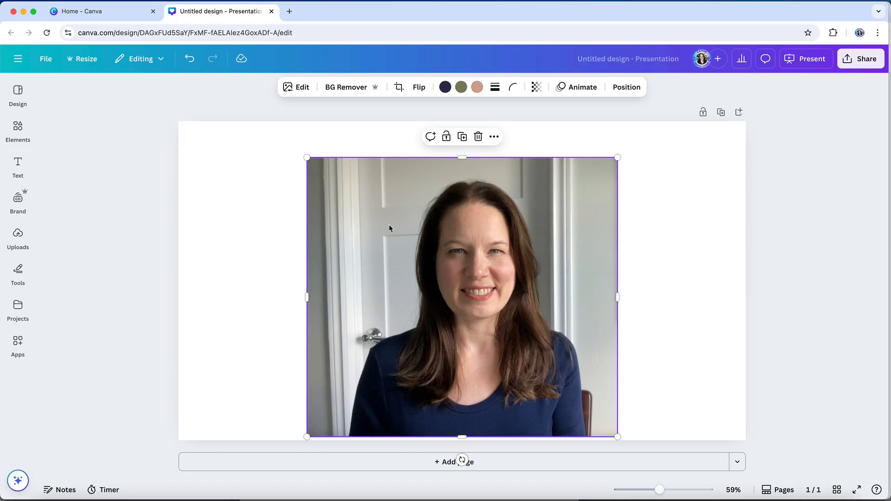
pyautogui.click(355, 90)
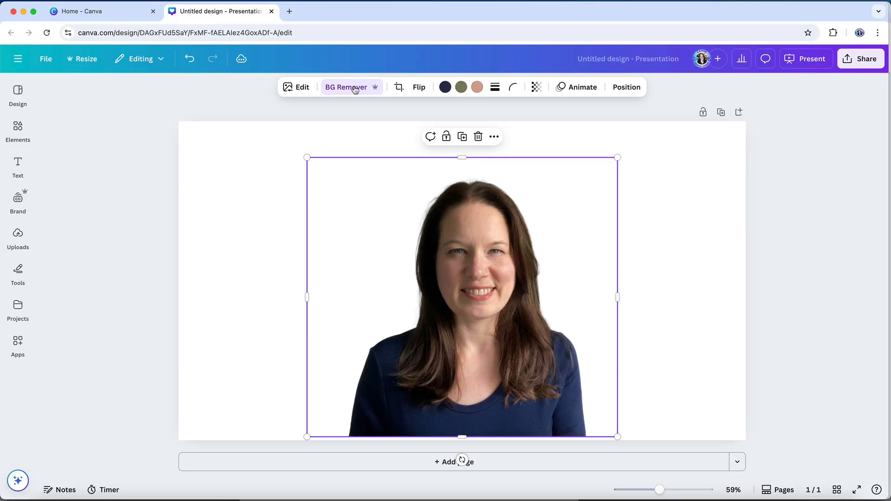
pyautogui.click(355, 89)
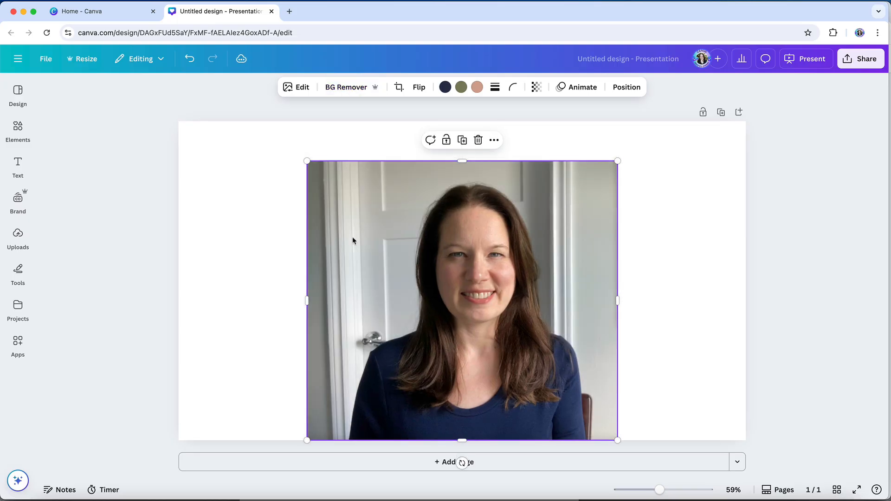
pyautogui.click(157, 198)
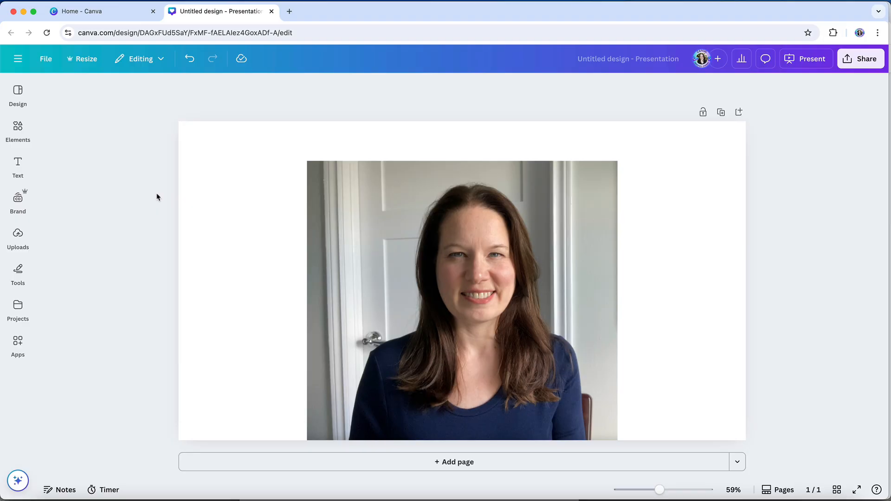
# Generate a new background for the portrait photo with the Background Generator, described as "cozy cafe in paris"
pyautogui.click(372, 200)
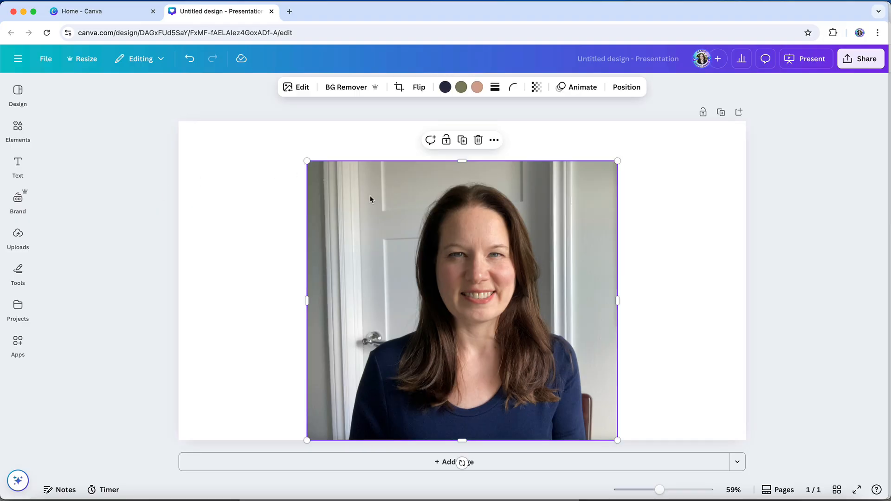
pyautogui.click(297, 88)
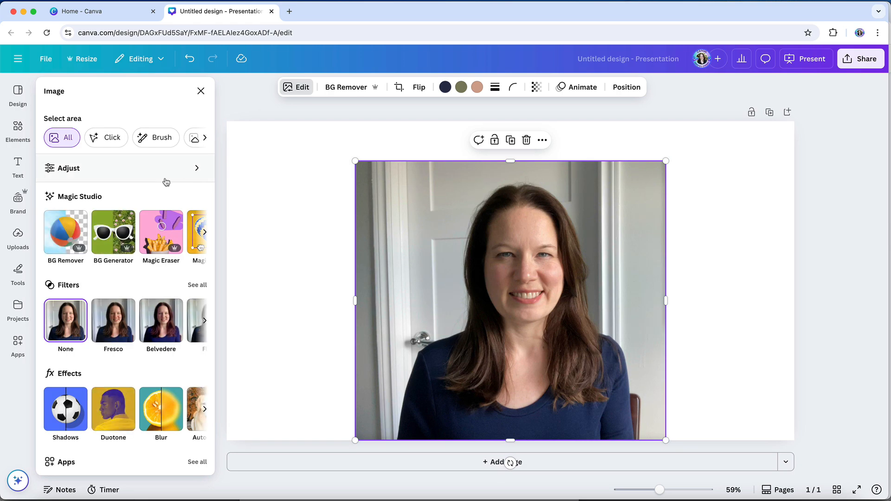
pyautogui.click(125, 218)
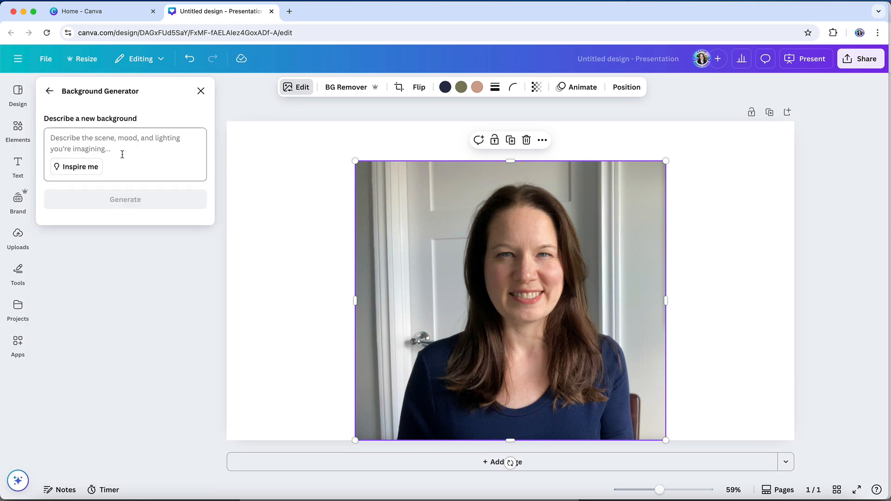
pyautogui.click(124, 139)
pyautogui.write('cozy cafe in p')
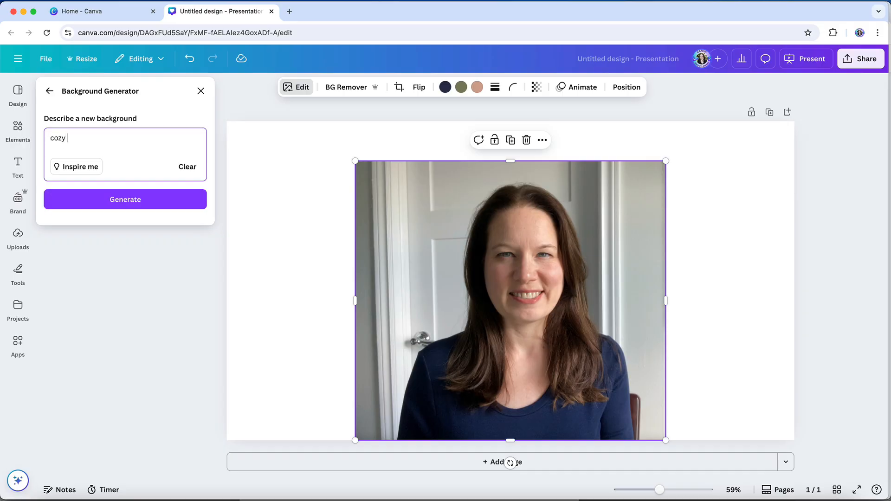
pyautogui.write('aris')
pyautogui.click(144, 199)
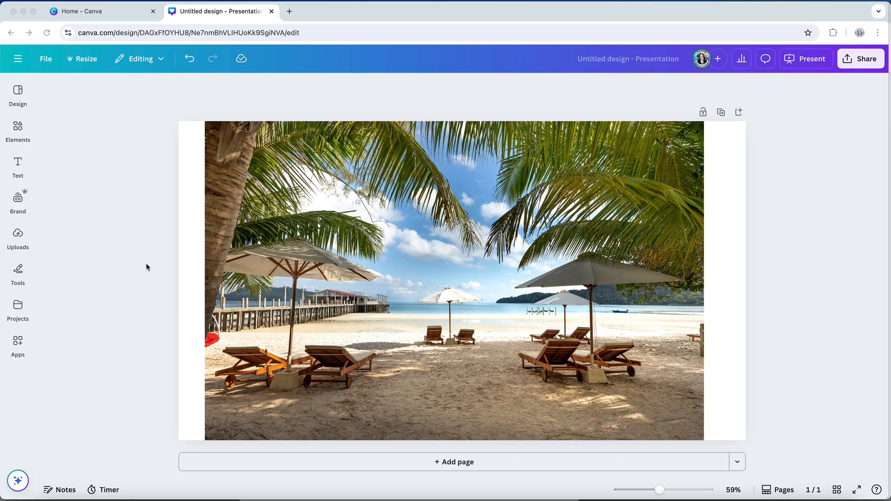
# Use Magic Edit on the beach photo's central umbrella with the description "Change umbrella to red" and choose among the generated versions
pyautogui.click(345, 249)
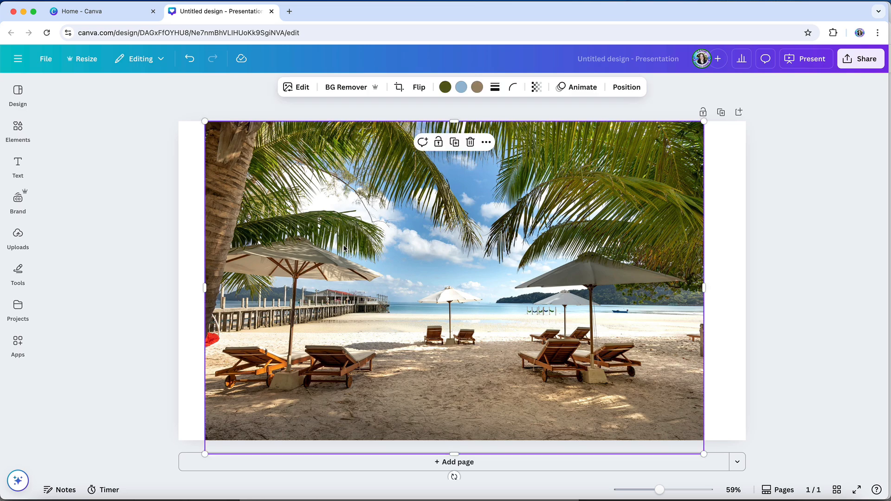
pyautogui.click(303, 89)
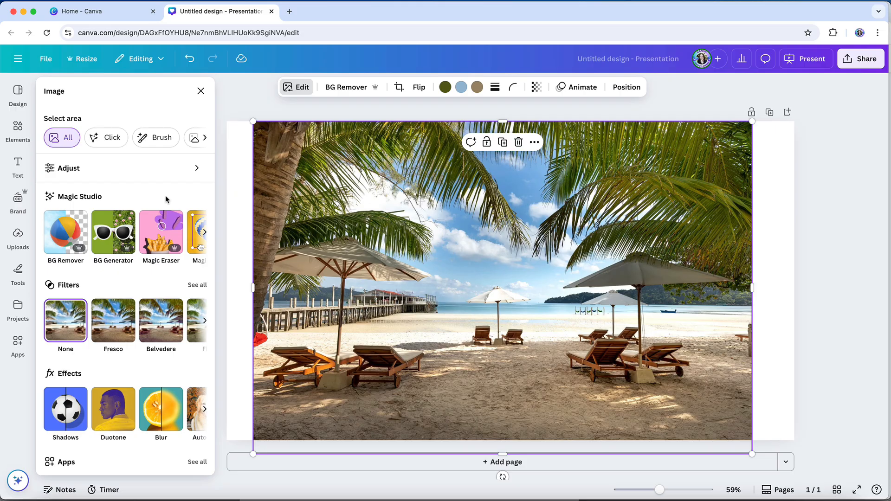
pyautogui.hscroll(2, 159, 232)
pyautogui.hscroll(5, 160, 234)
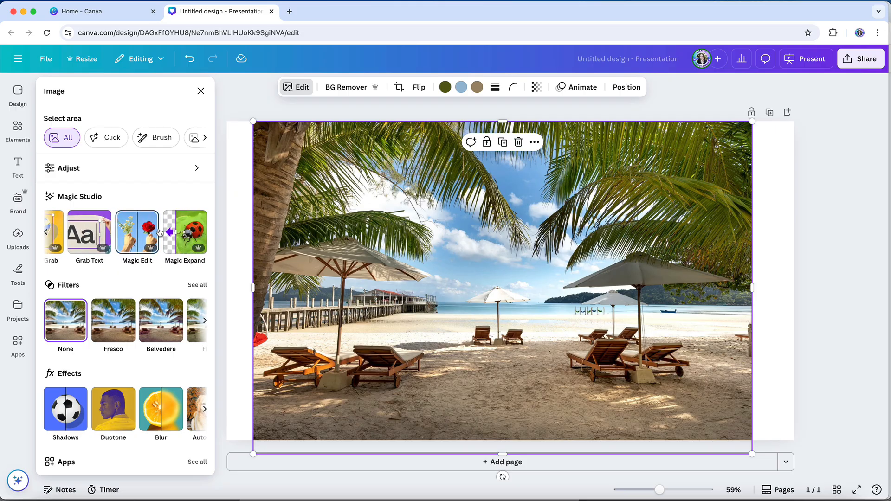
pyautogui.click(127, 234)
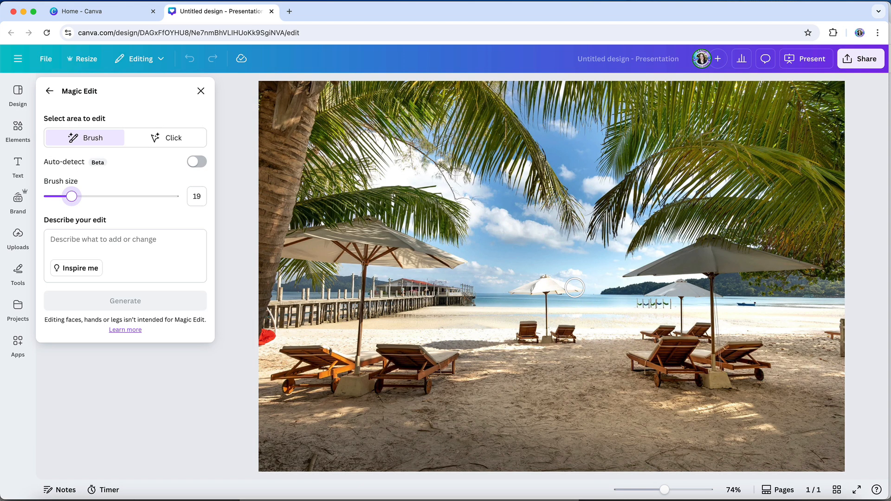
pyautogui.moveTo(576, 287); pyautogui.dragTo(517, 287)
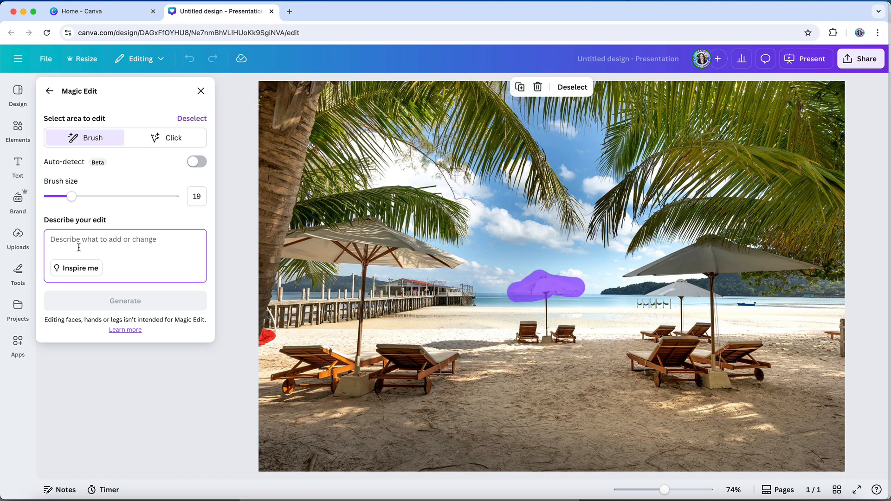
pyautogui.click(77, 242)
pyautogui.write('Change umbrella to red')
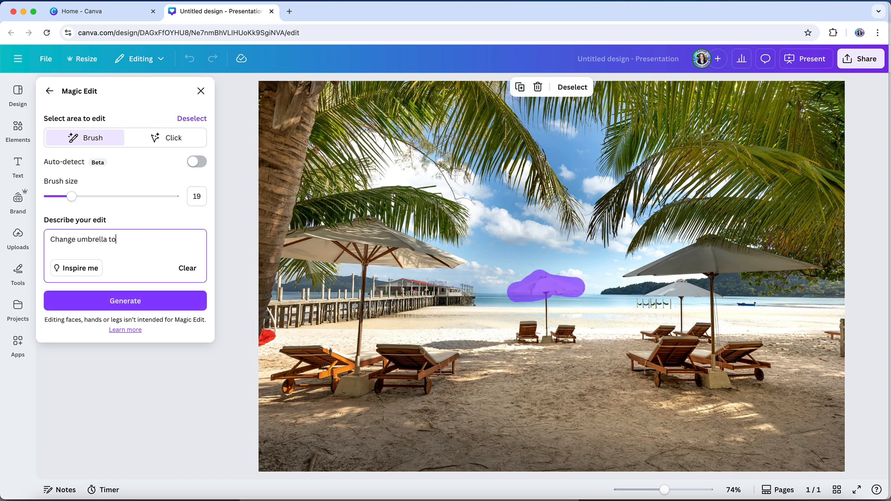
pyautogui.click(92, 310)
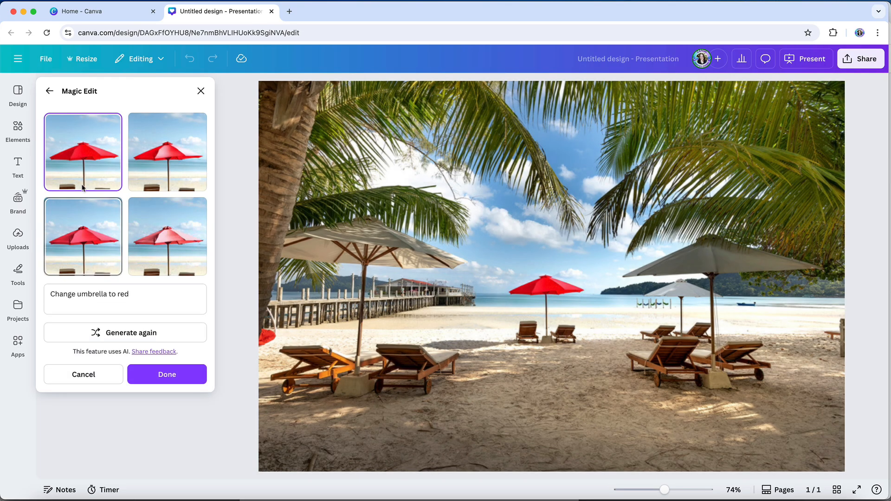
pyautogui.click(144, 148)
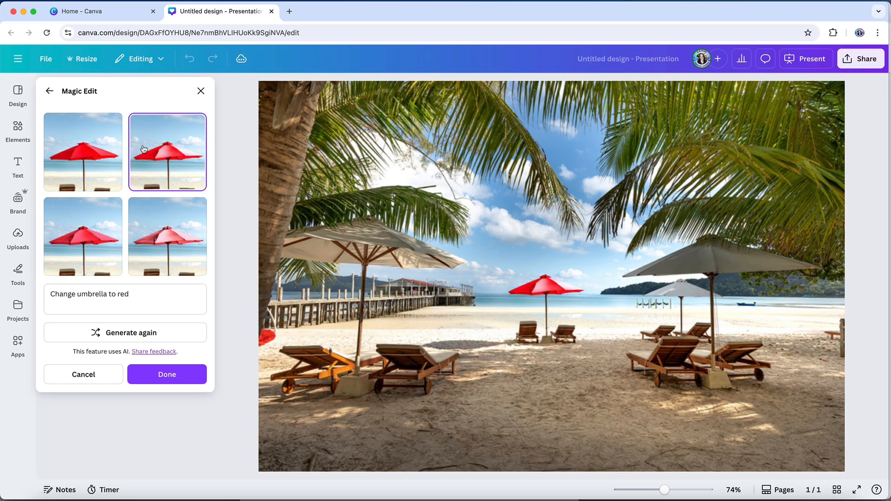
pyautogui.click(95, 230)
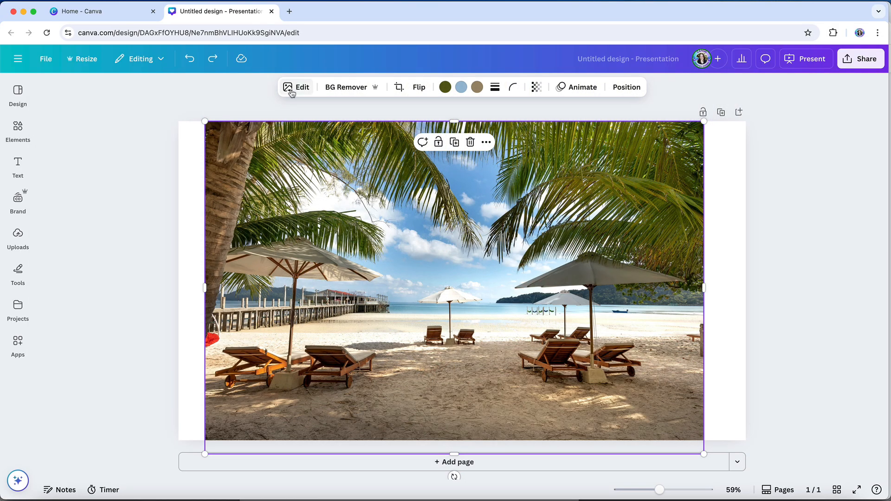
# Erase the central umbrella and the two chairs beneath it from the beach photo with Magic Eraser at brush size 40
pyautogui.click(291, 93)
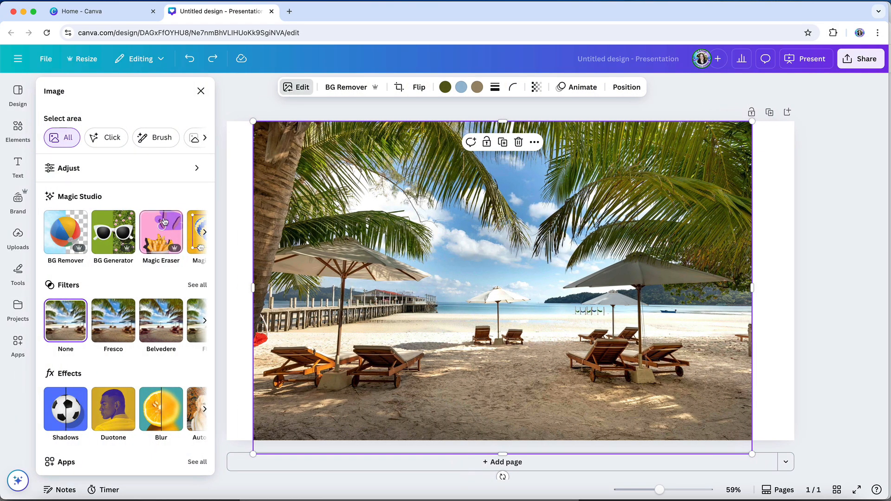
pyautogui.click(163, 231)
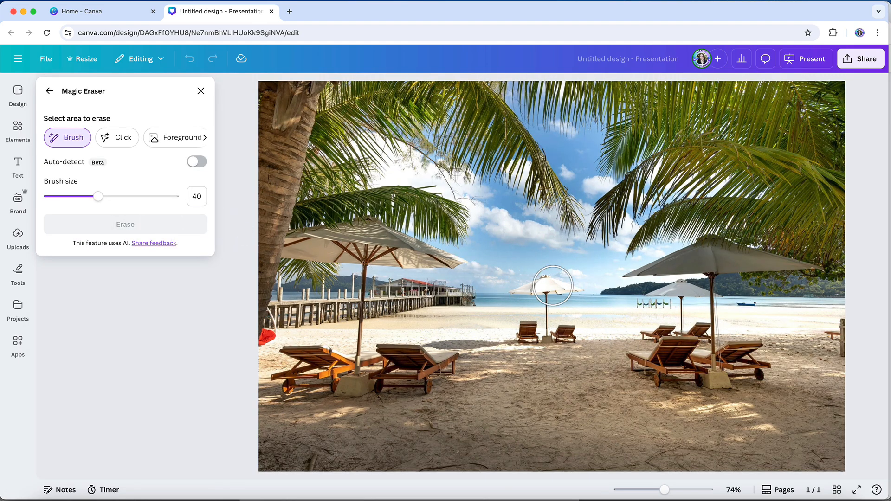
pyautogui.moveTo(529, 293)
pyautogui.mouseDown()
pyautogui.moveTo(522, 324)
pyautogui.moveTo(553, 308)
pyautogui.mouseUp()
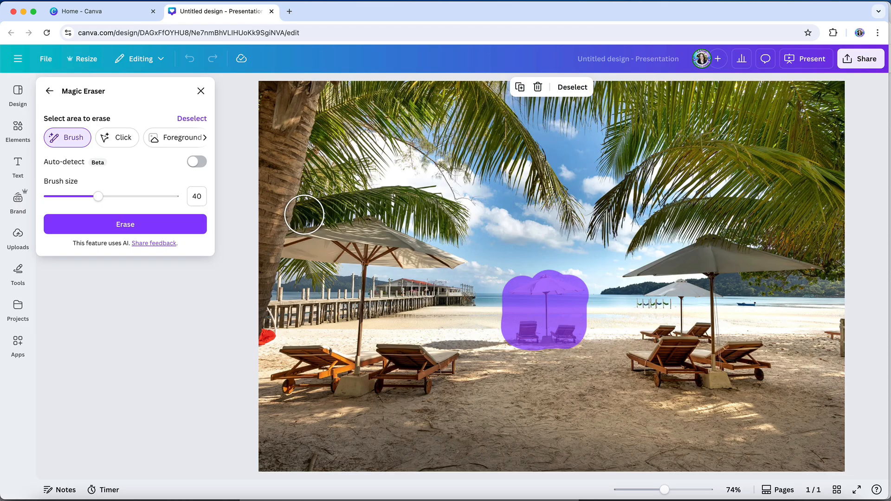
pyautogui.click(107, 225)
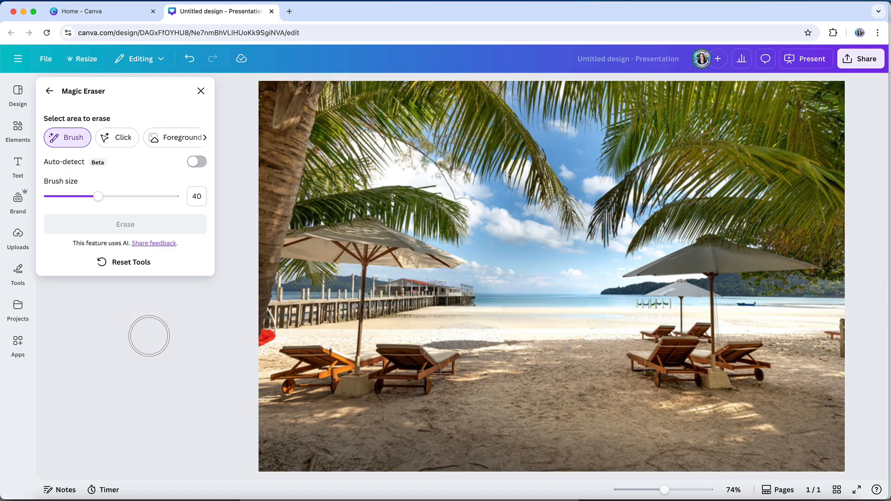
pyautogui.click(201, 91)
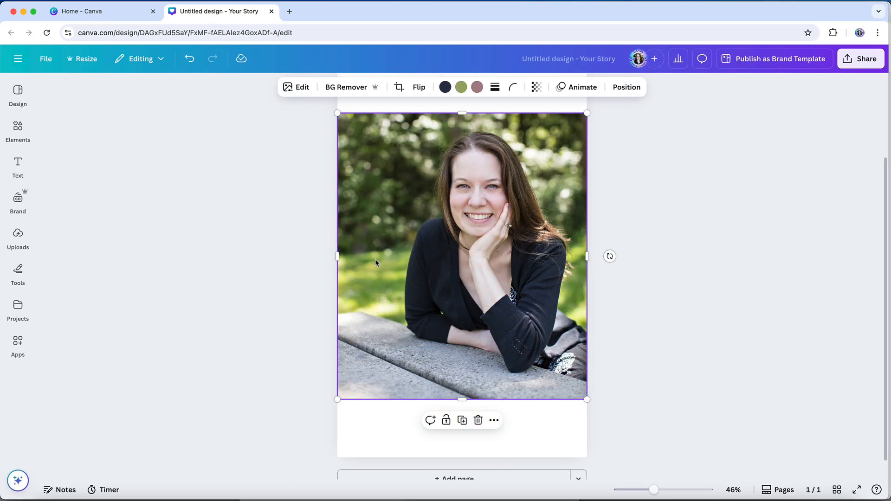
# Separate the woman from the portrait photo's background with Magic Grab and move the cutout
pyautogui.click(304, 92)
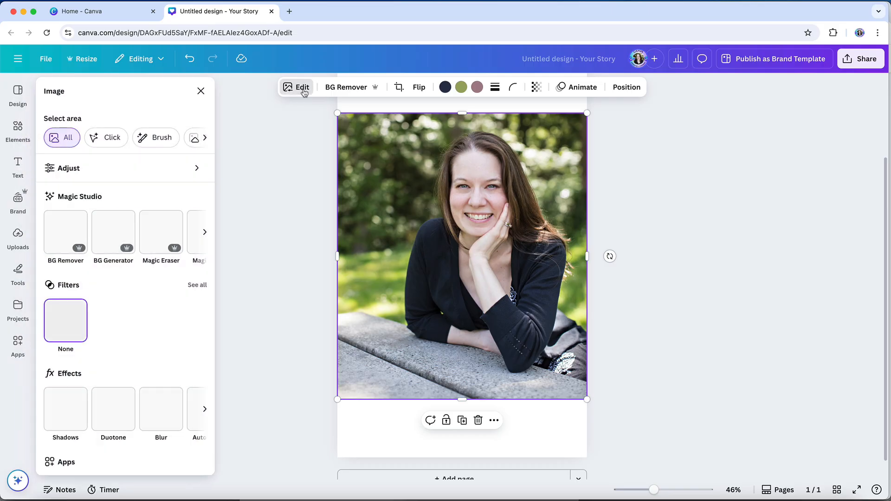
pyautogui.hscroll(5, 138, 243)
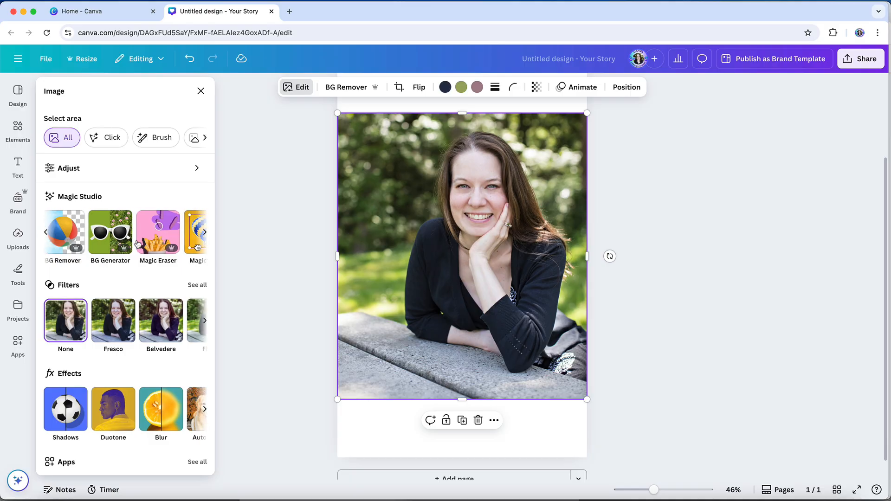
pyautogui.click(128, 232)
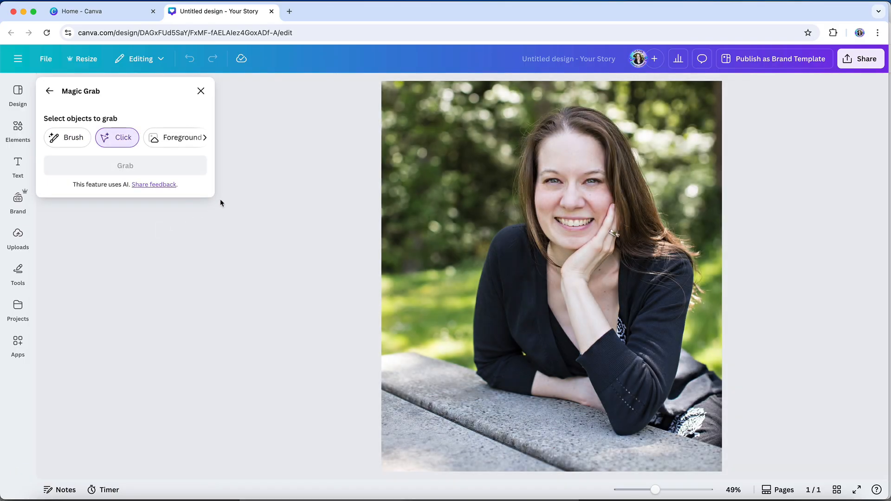
pyautogui.click(549, 204)
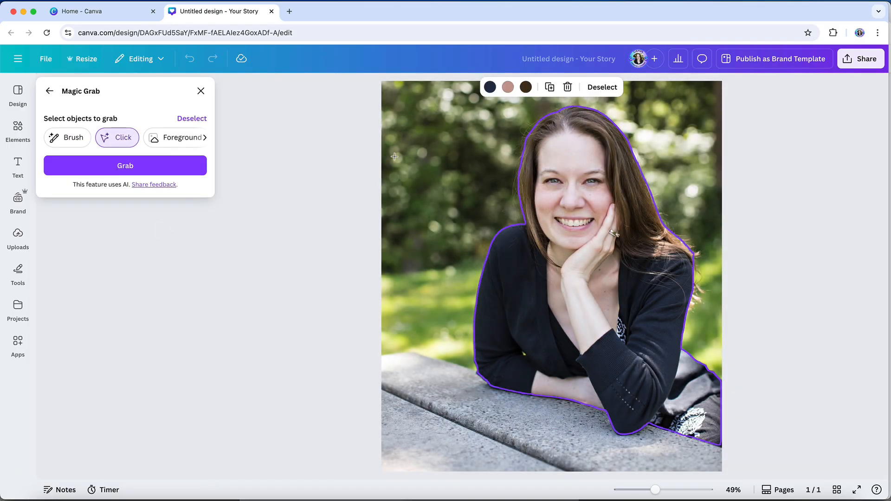
pyautogui.click(192, 166)
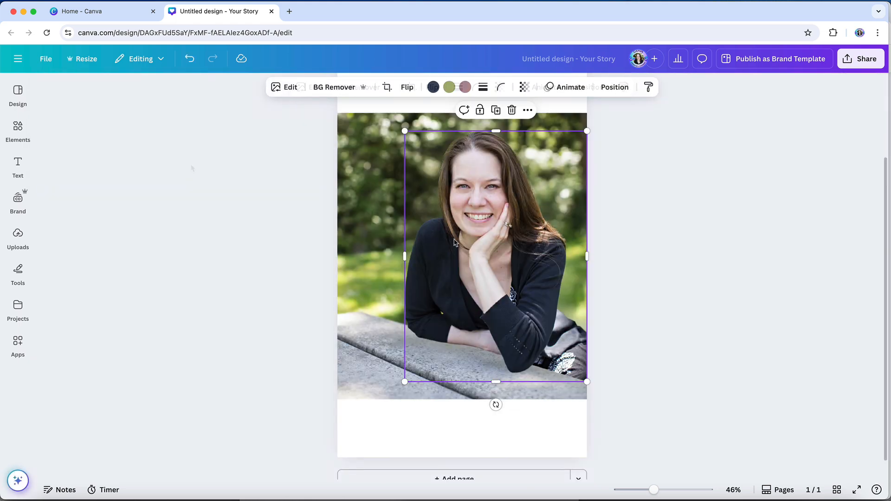
pyautogui.moveTo(455, 242)
pyautogui.mouseDown()
pyautogui.moveTo(453, 253)
pyautogui.moveTo(417, 246)
pyautogui.moveTo(451, 244)
pyautogui.moveTo(468, 262)
pyautogui.moveTo(456, 252)
pyautogui.moveTo(455, 266)
pyautogui.moveTo(454, 257)
pyautogui.mouseUp()
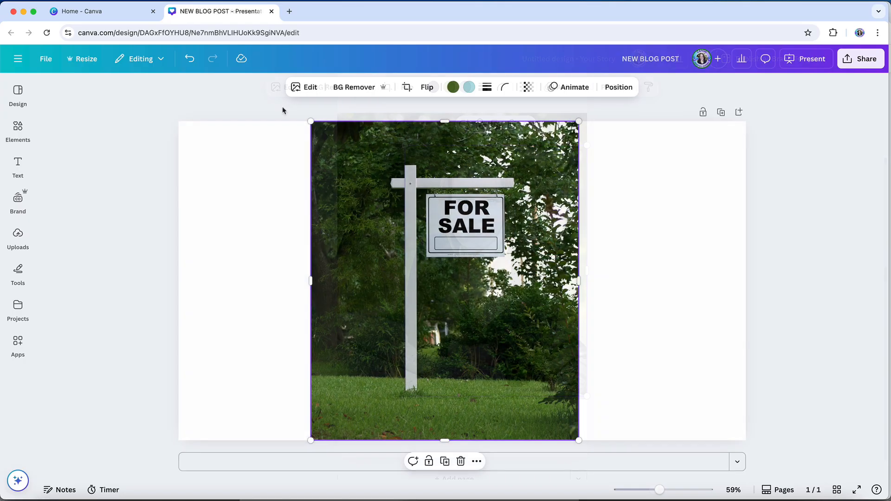
# Extract all the text from the FOR SALE sign photo as editable text with Grab Text
pyautogui.click(308, 88)
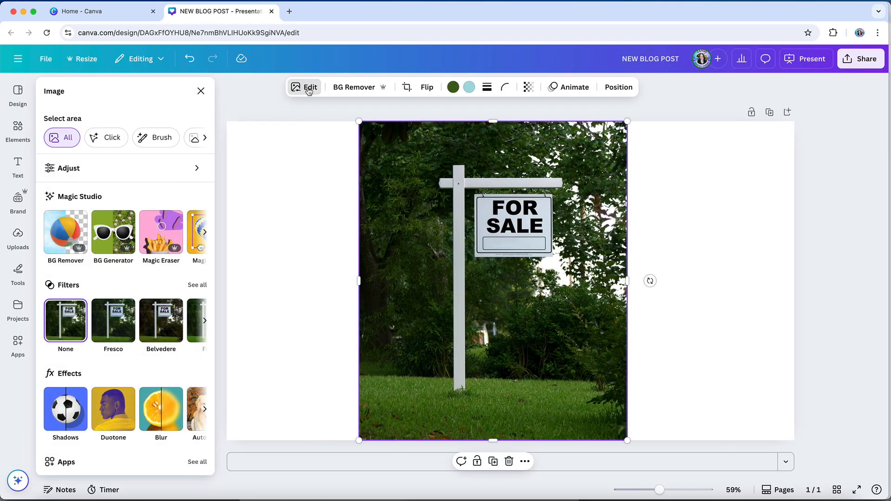
pyautogui.hscroll(5, 145, 232)
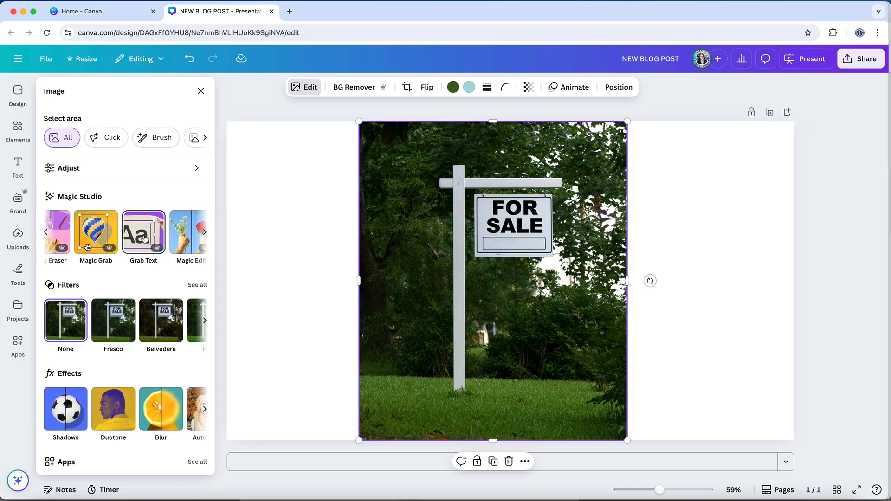
pyautogui.click(145, 239)
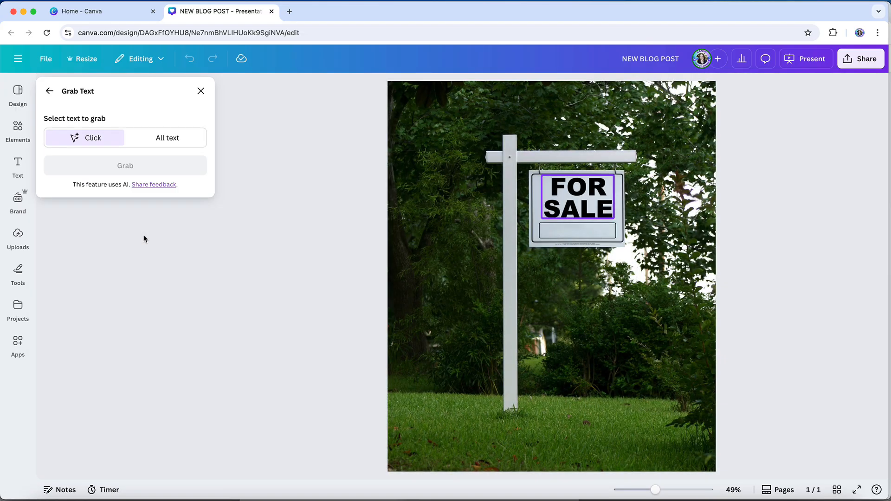
pyautogui.click(572, 204)
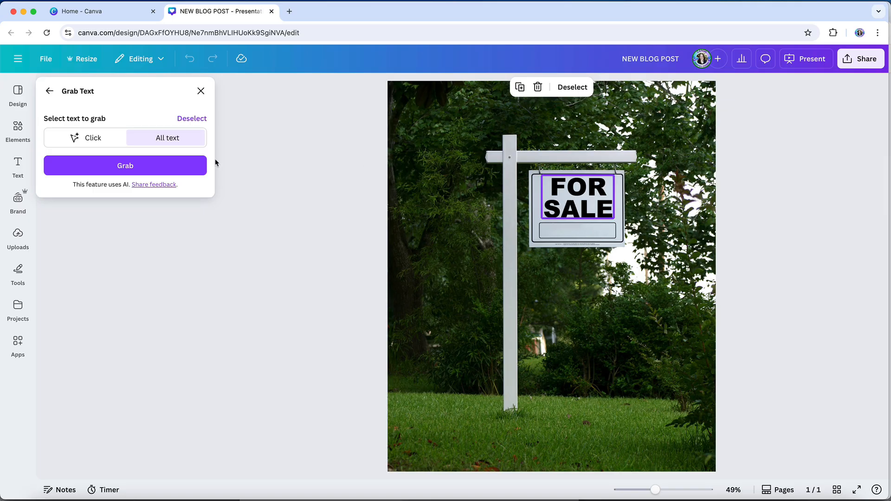
pyautogui.click(173, 165)
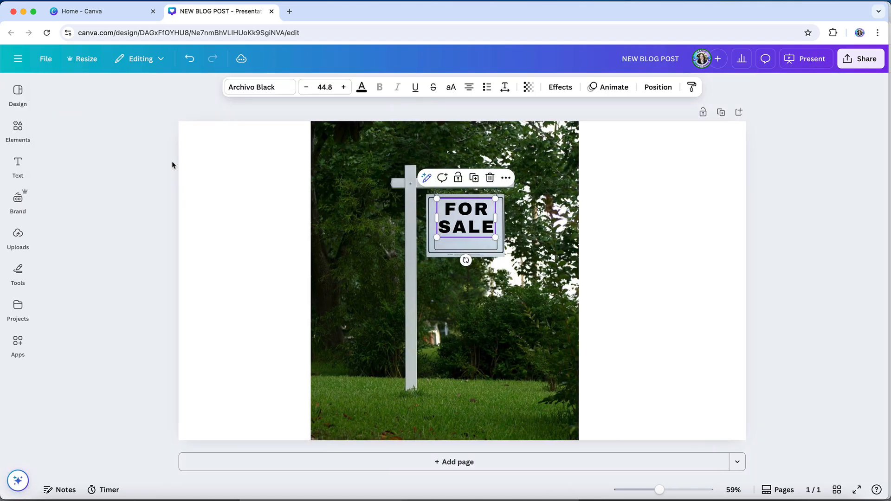
# Replace the grabbed sign text with "hello" and move it slightly lower on the sign
pyautogui.doubleClick(451, 212)
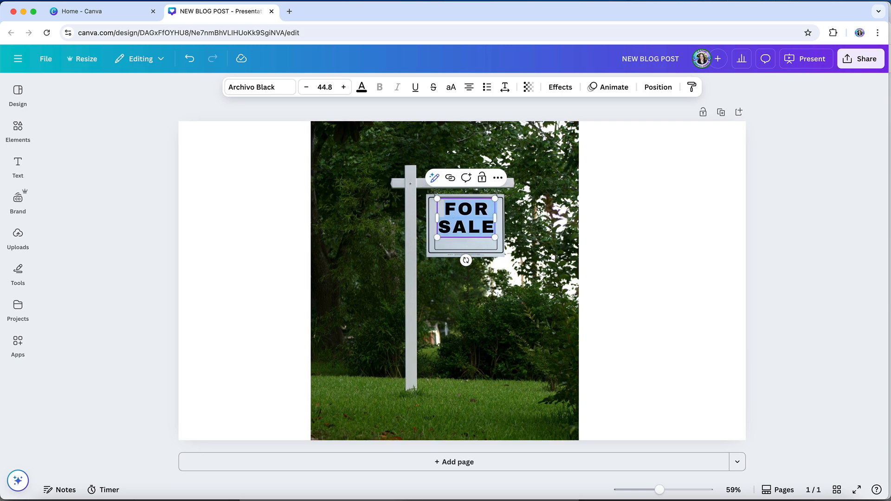
pyautogui.write('hello')
pyautogui.click(531, 213)
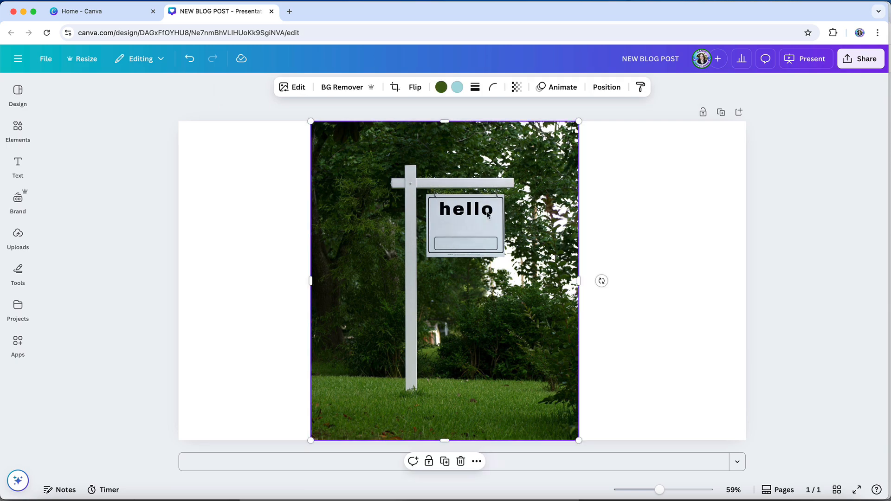
pyautogui.moveTo(463, 215); pyautogui.dragTo(463, 223)
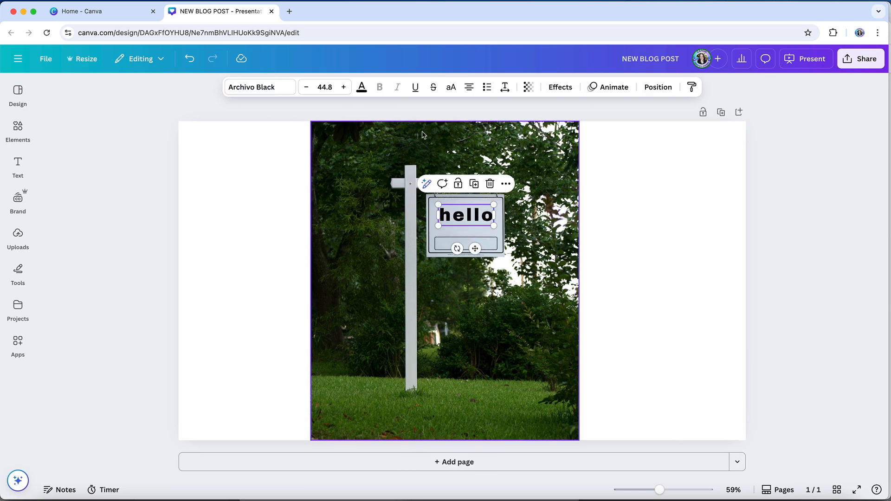
# Recolor the sign's "hello" text with the dark purple brand color and delete the text from the sign
pyautogui.click(362, 87)
pyautogui.click(101, 230)
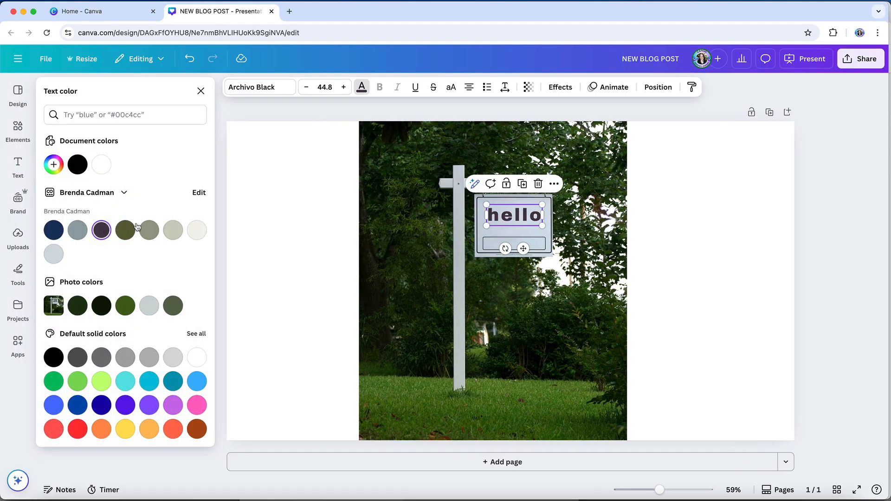
pyautogui.click(677, 192)
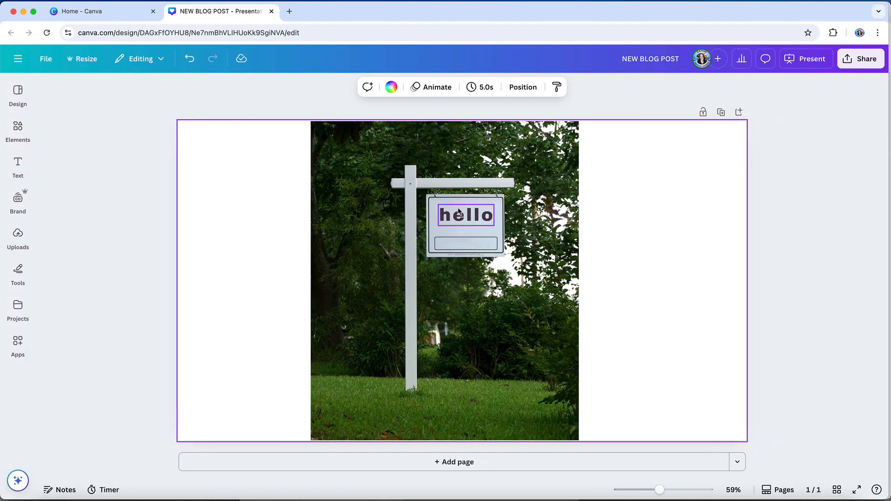
pyautogui.click(466, 215)
pyautogui.press('BackSpace')
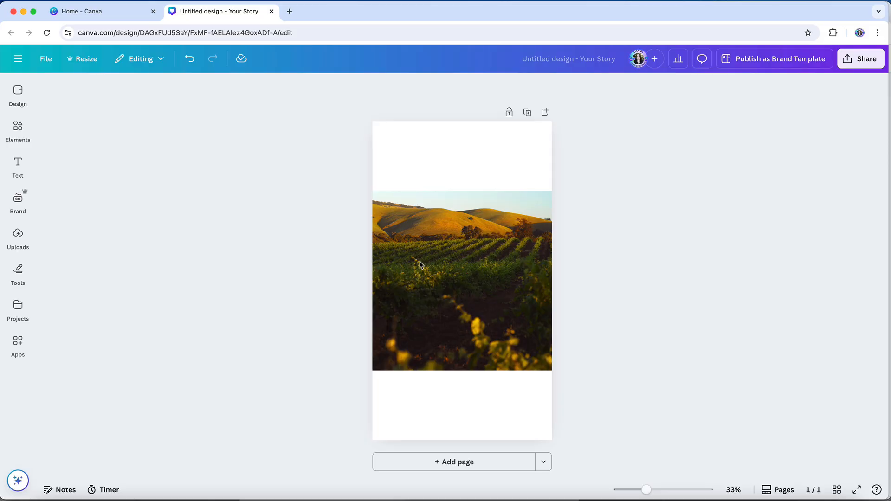
# Expand the vineyard photo to the Whole Page size with Magic Expand
pyautogui.click(421, 266)
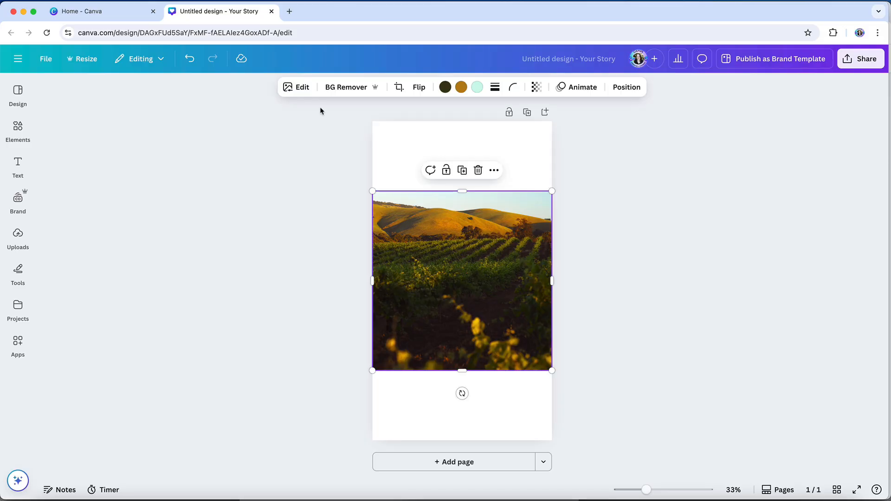
pyautogui.click(305, 93)
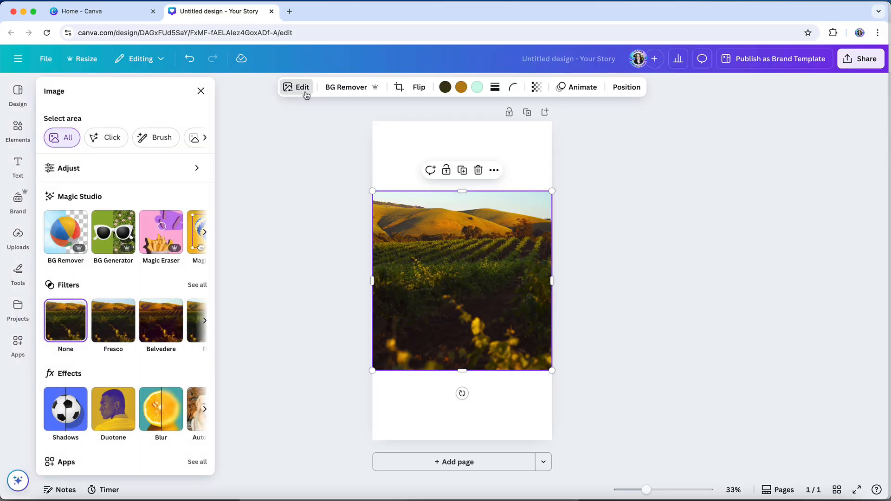
pyautogui.hscroll(5, 149, 222)
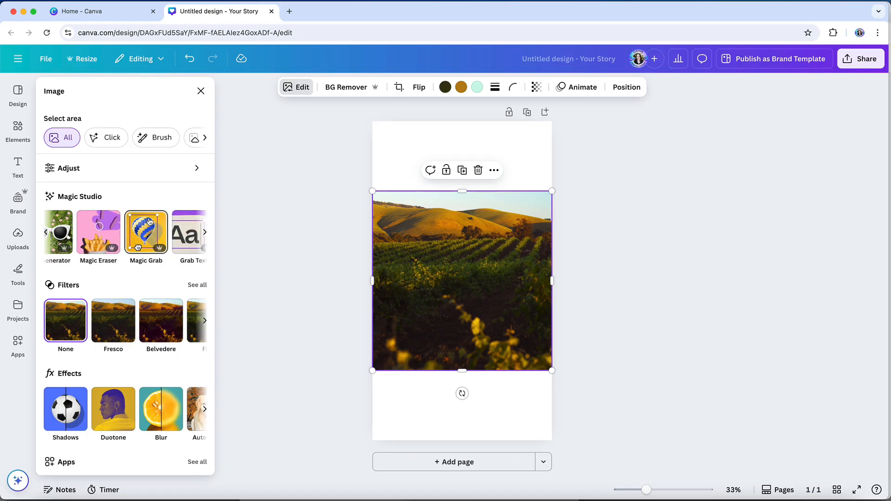
pyautogui.hscroll(1, 150, 222)
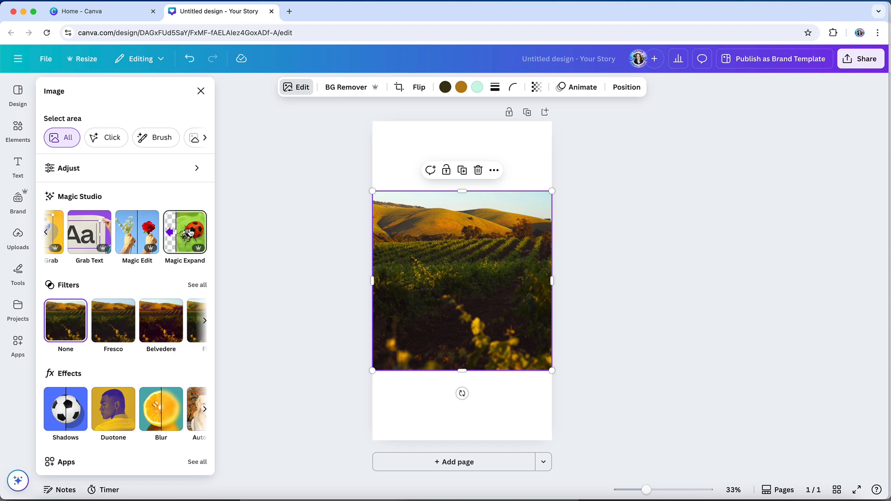
pyautogui.click(191, 233)
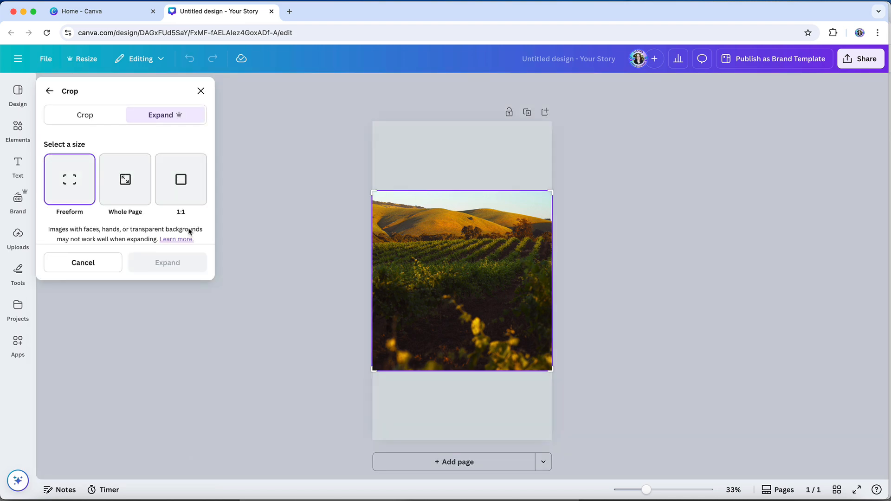
pyautogui.click(134, 197)
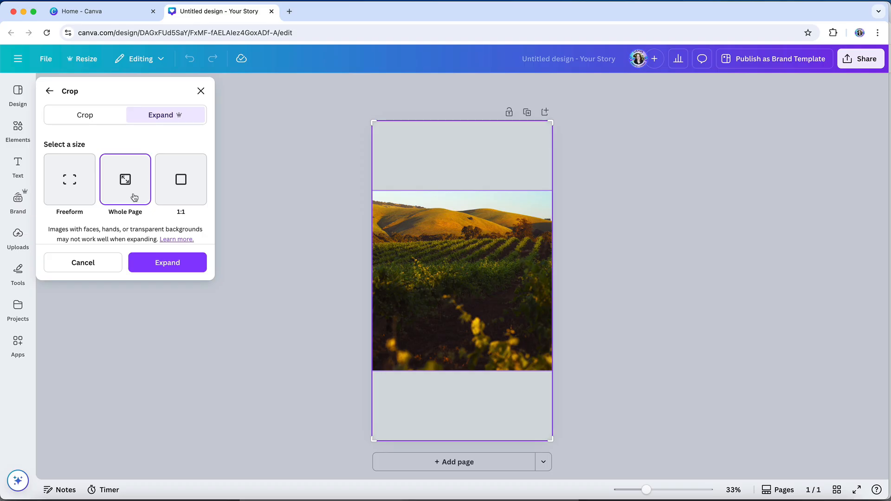
pyautogui.click(172, 265)
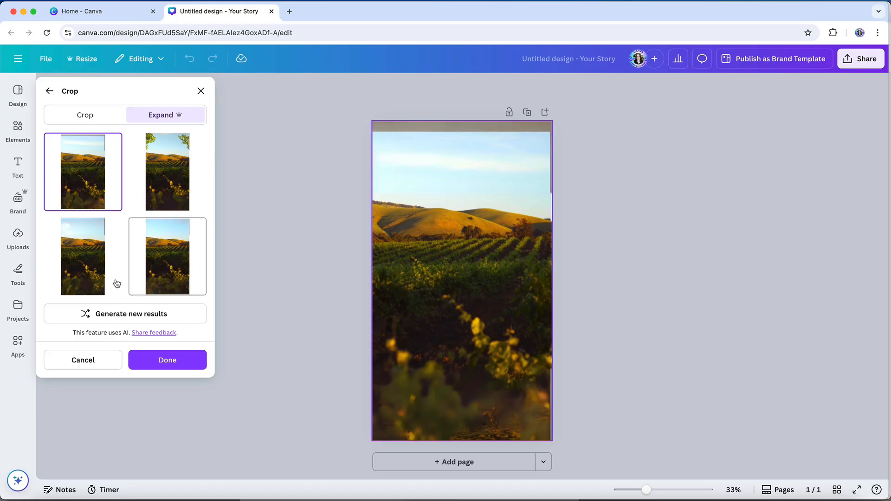
# Preview the other three generated expansions of the vineyard photo on the page
pyautogui.click(93, 275)
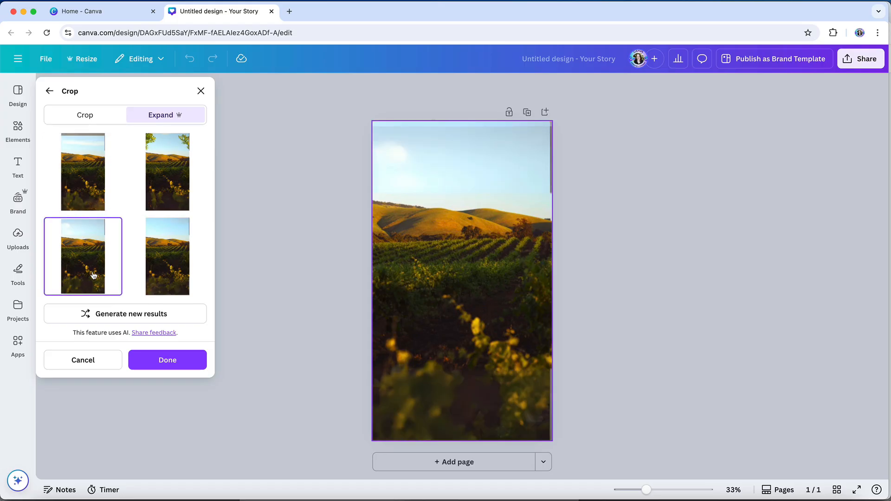
pyautogui.click(172, 165)
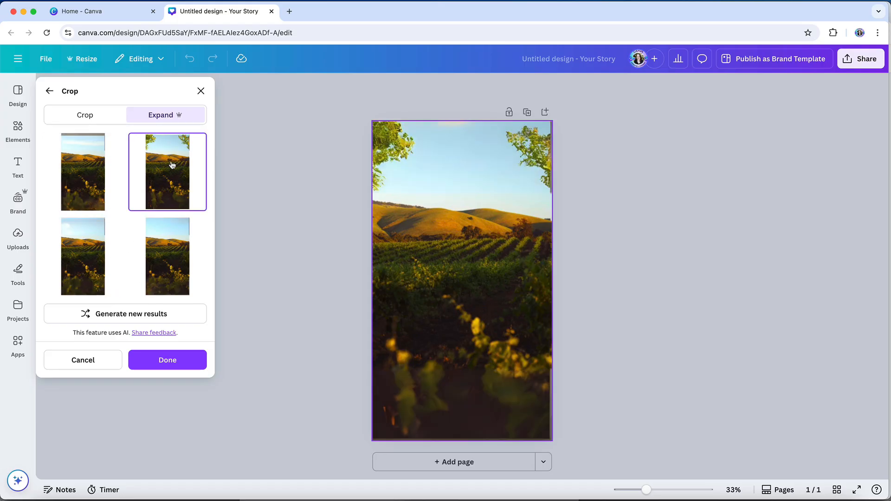
pyautogui.click(179, 241)
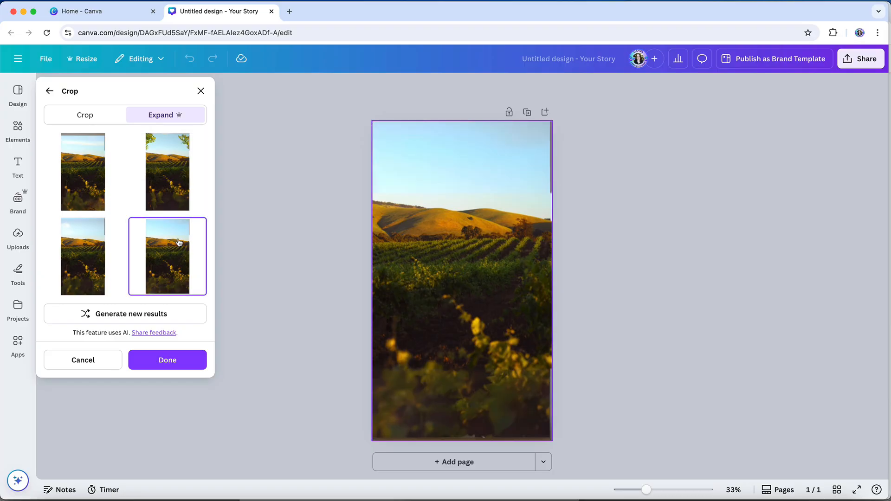
# Generate new expansion results for the vineyard photo and apply the third version, with pink-tinged clouds in the sky
pyautogui.click(153, 315)
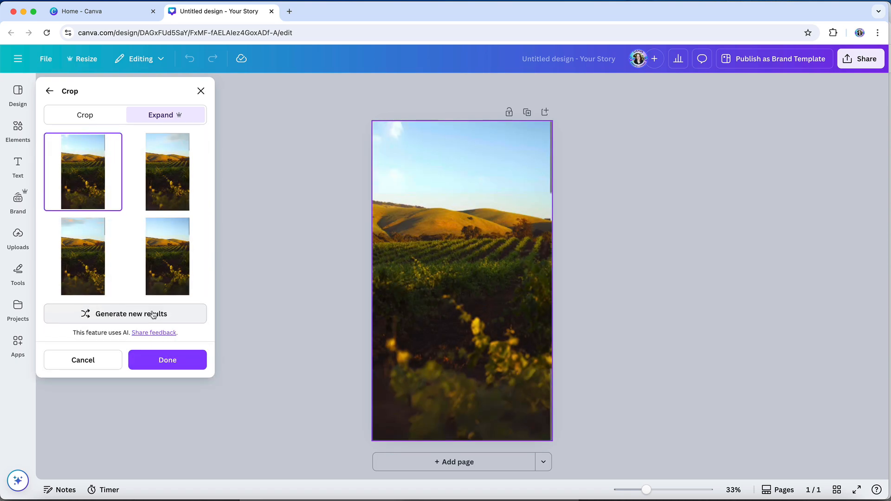
pyautogui.click(90, 269)
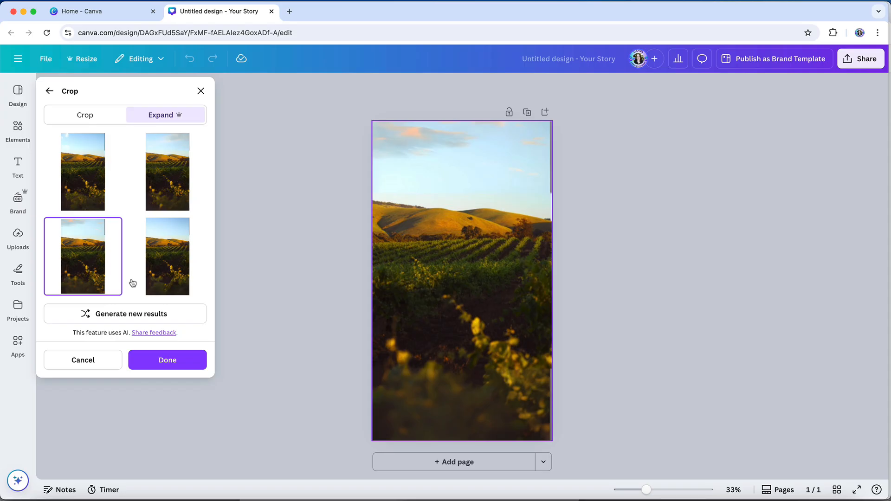
pyautogui.click(169, 361)
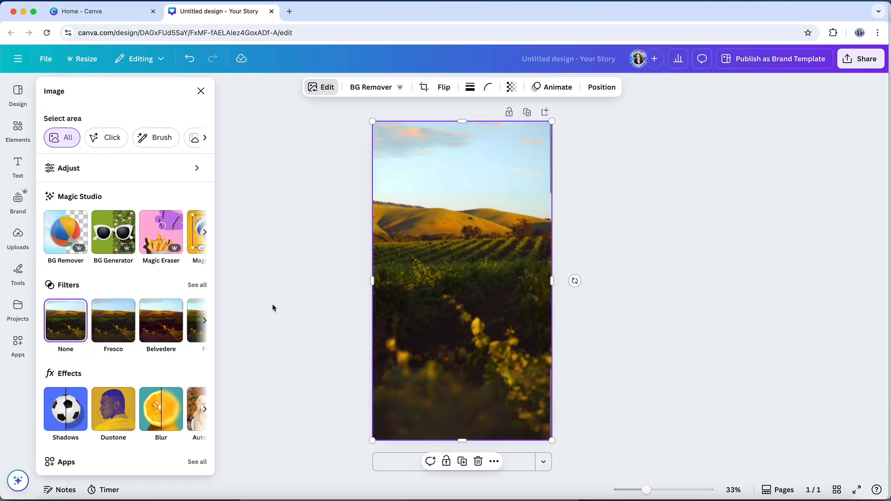
pyautogui.click(275, 307)
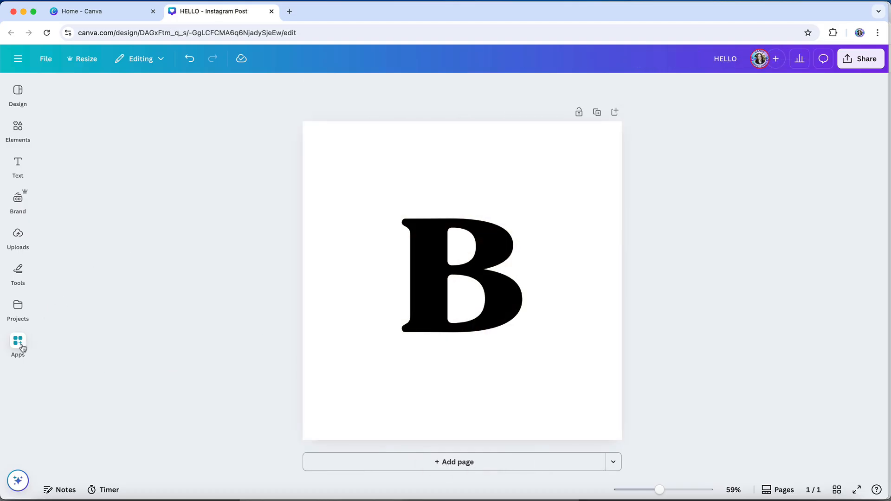
# Find and open the Magic Morph app and select the letter B as the element to morph
pyautogui.click(19, 344)
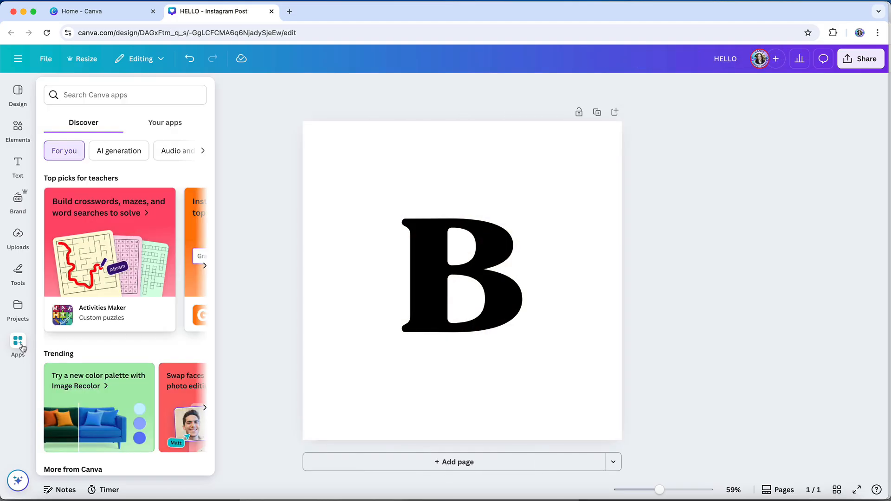
pyautogui.click(129, 99)
pyautogui.write('morph')
pyautogui.click(89, 139)
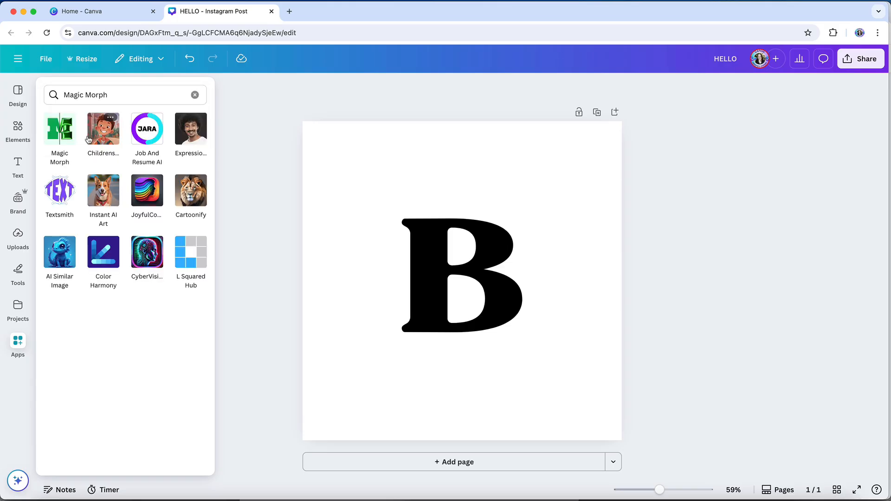
pyautogui.click(58, 135)
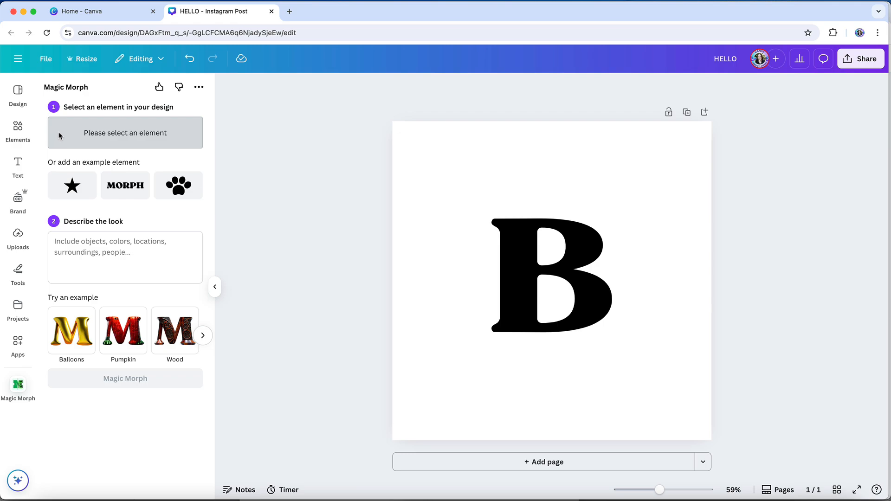
pyautogui.click(527, 239)
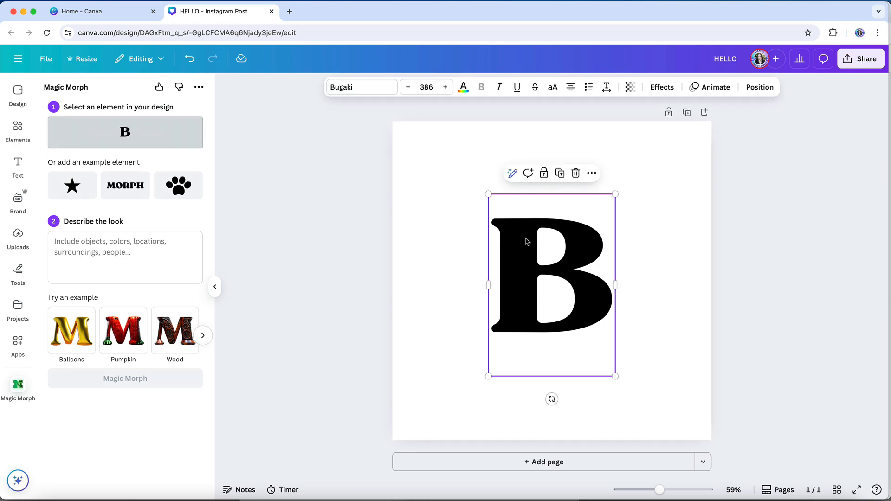
# Generate Magic Morph versions of the letter B with the look "green velvet pillow"
pyautogui.click(119, 253)
pyautogui.write('green velvet pillow')
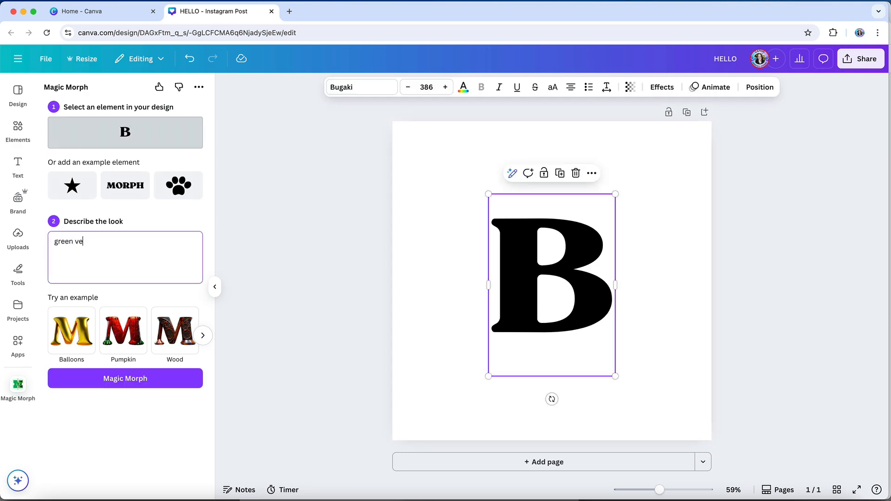
pyautogui.click(121, 386)
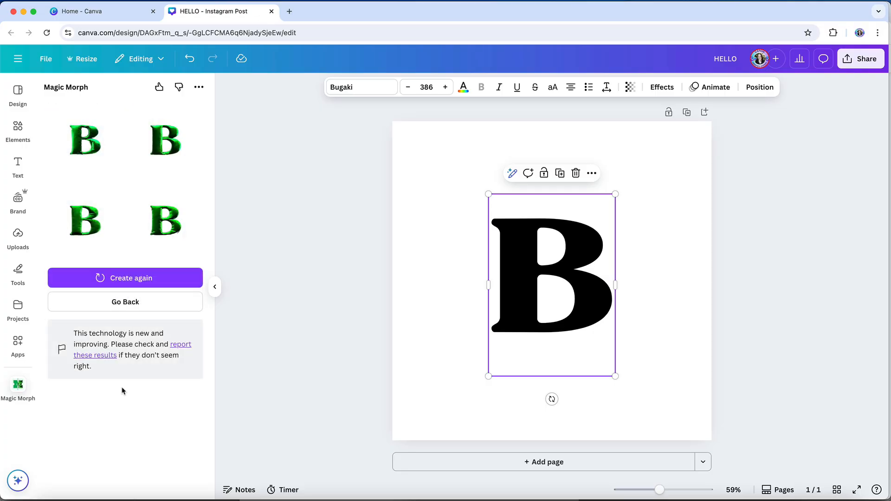
# Add the third and second green velvet B results to the page, stacking them beside the black B
pyautogui.click(85, 212)
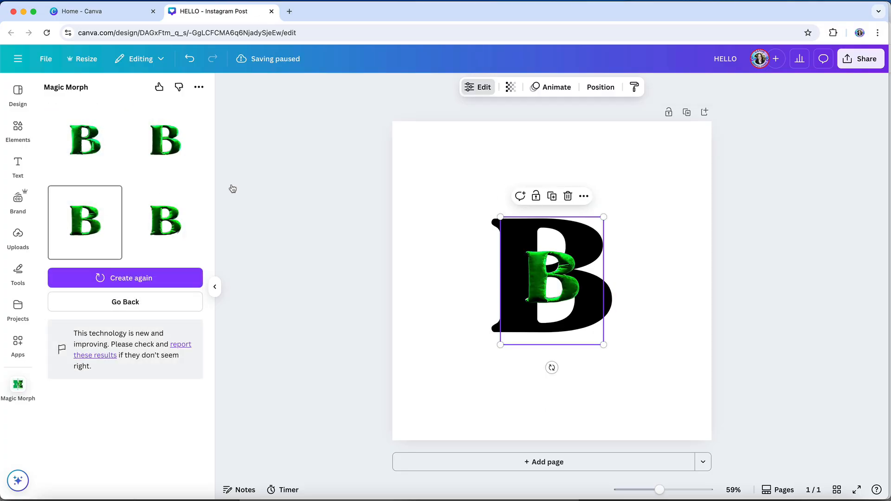
pyautogui.moveTo(541, 279); pyautogui.dragTo(439, 301)
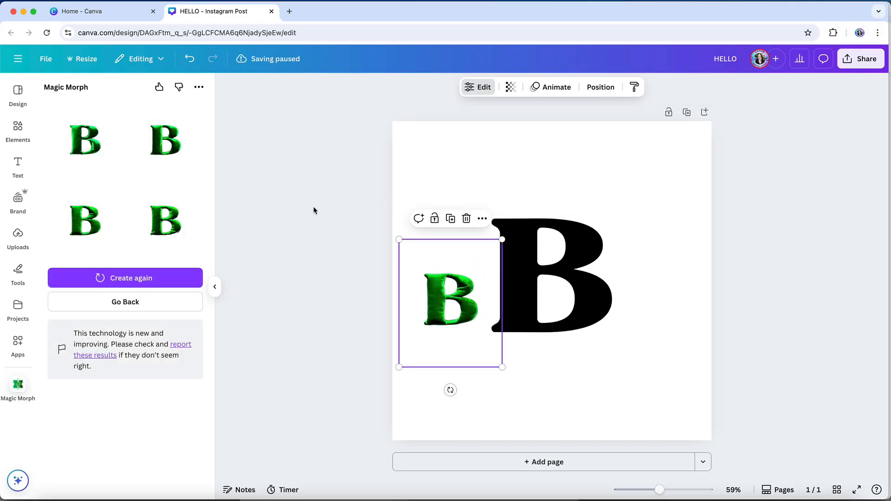
pyautogui.click(172, 143)
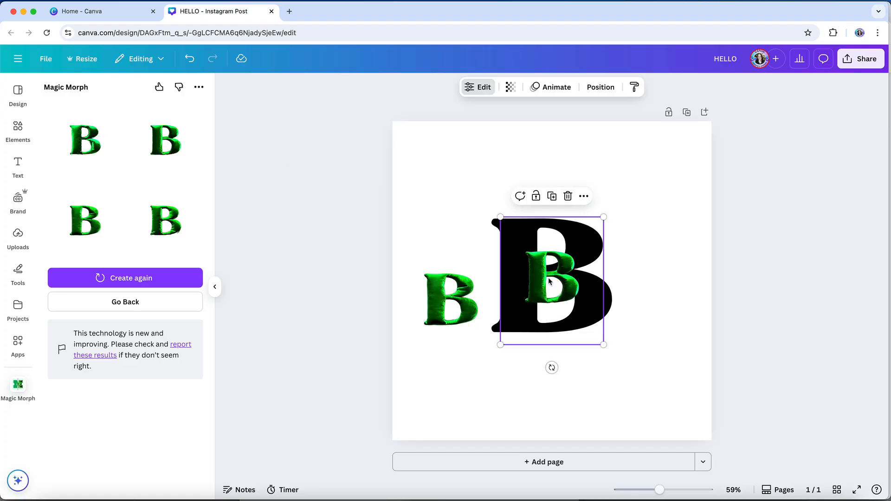
pyautogui.moveTo(549, 280); pyautogui.dragTo(450, 220)
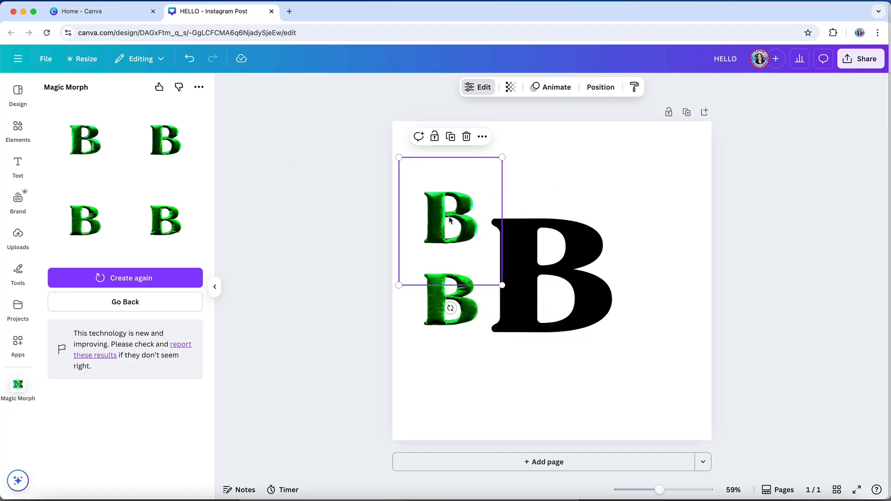
pyautogui.click(357, 246)
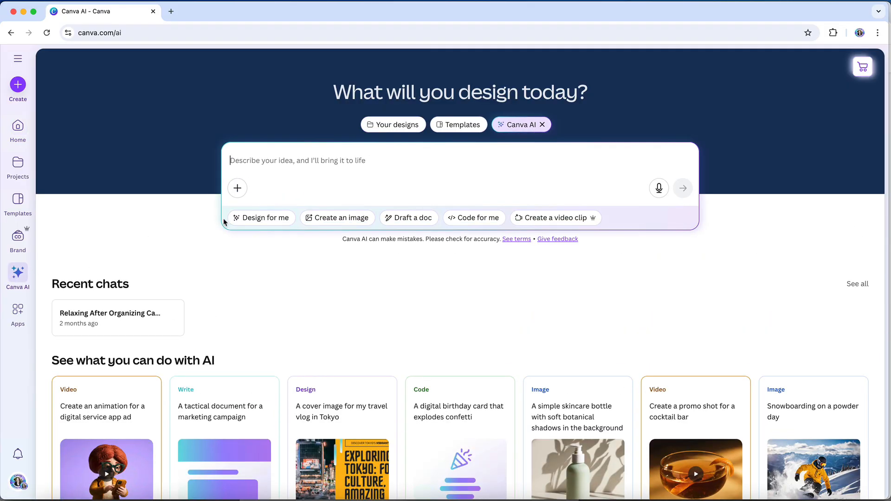
# Create a Canva AI video clip: "A dramatic overhead shot of a glacier melting into a turquoise fjord, with cinematic lighting and slow-motion water flow."
pyautogui.click(544, 219)
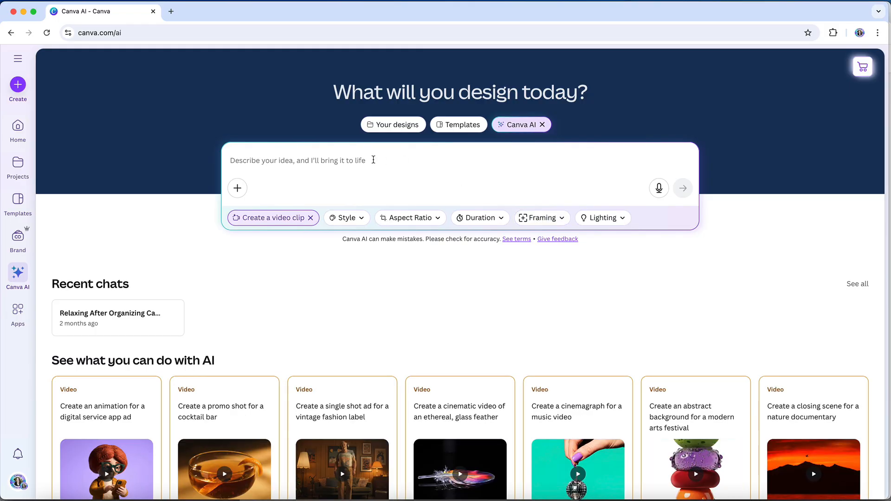
pyautogui.write('A dramatic overhead shot of a glacier melting into a turquoise fjord, with cinematic lighting and slow-motion water flow.')
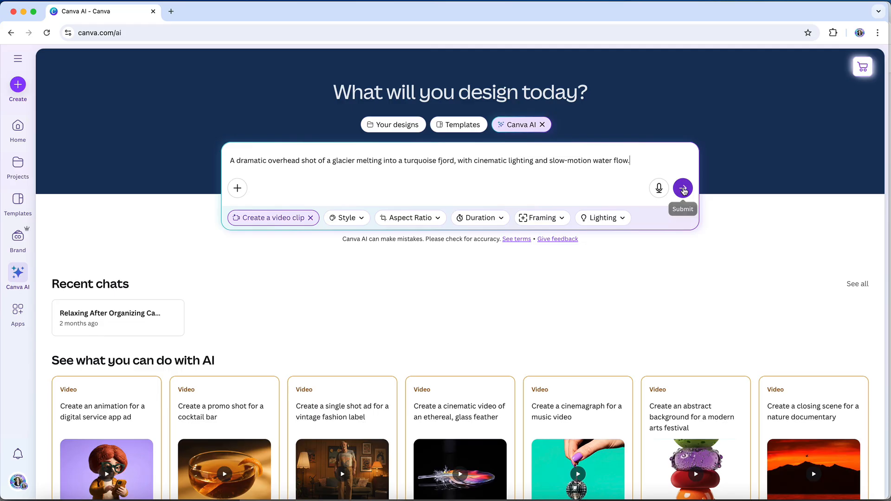
pyautogui.click(683, 188)
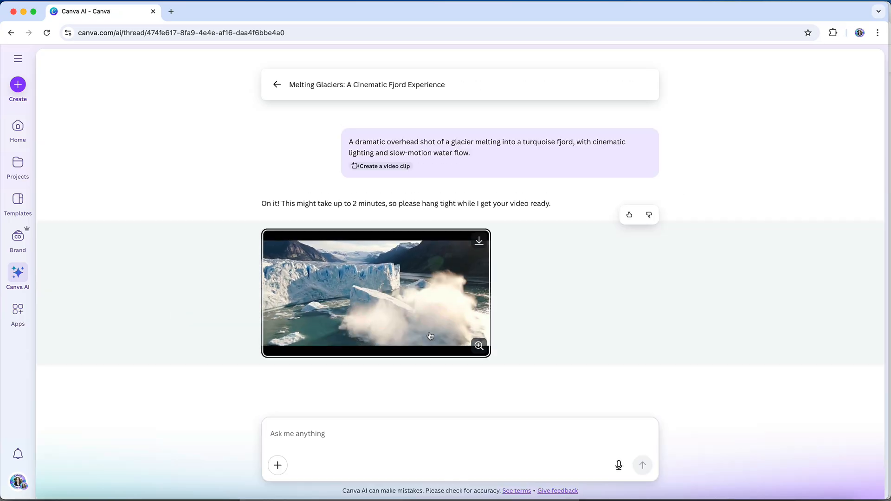
# Open the generated glacier clip in the large preview and play it
pyautogui.click(458, 337)
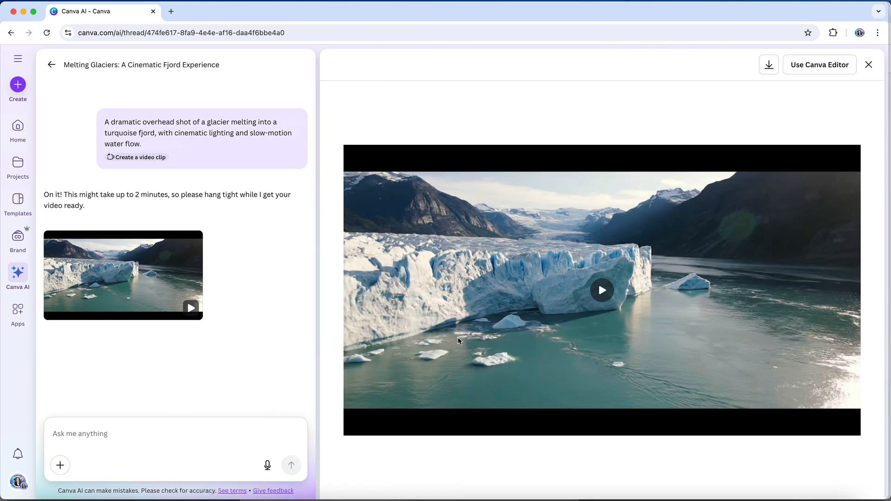
pyautogui.click(603, 290)
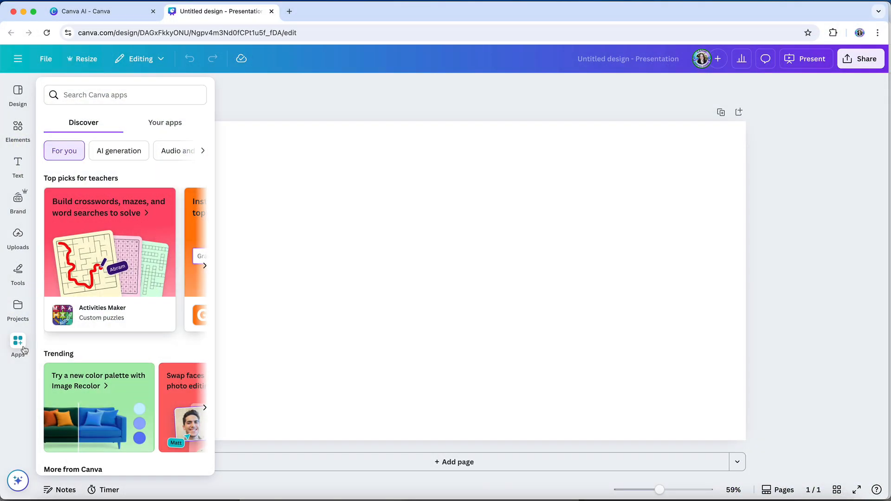
# Search the apps for "magic media" and open Magic Media in its video generation mode
pyautogui.click(115, 96)
pyautogui.write('magic media')
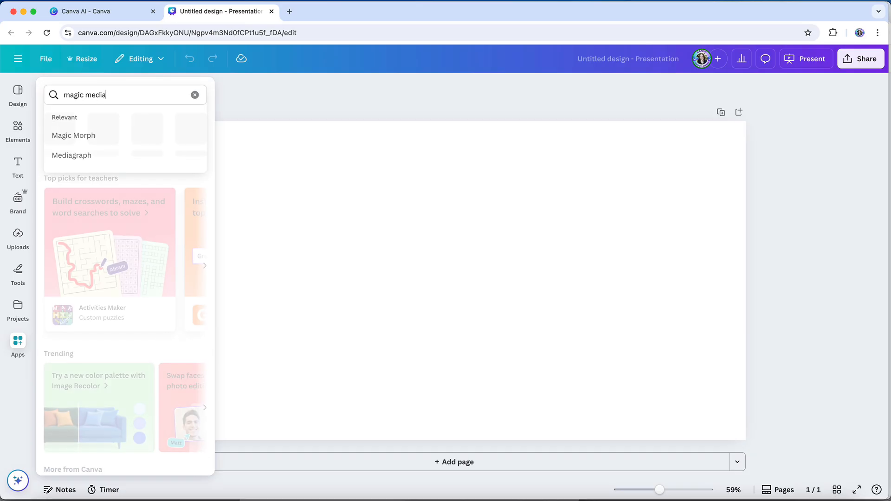
pyautogui.press('Return')
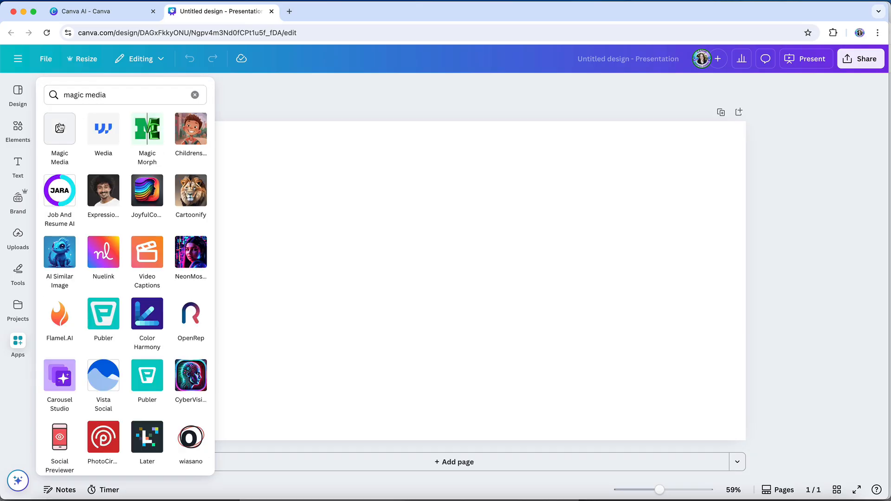
pyautogui.click(59, 128)
pyautogui.click(182, 126)
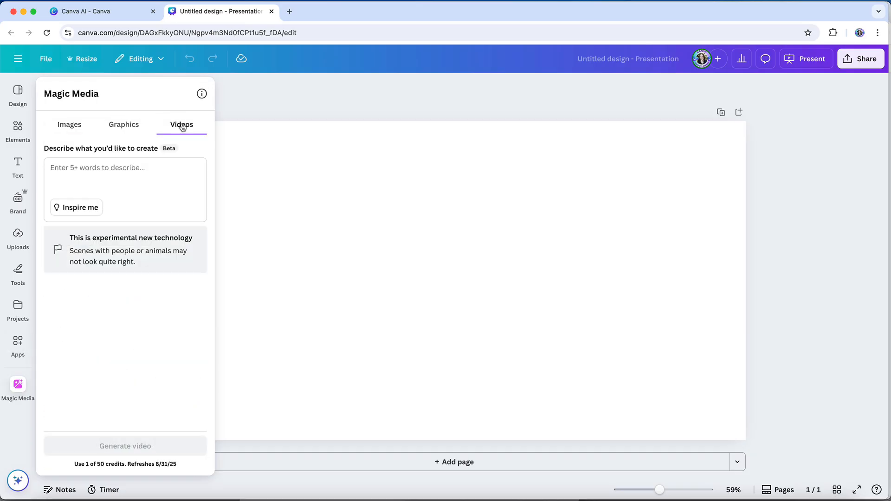
# Generate a Magic Media video: "A dramatic overhead shot of a glacier melting into a turquoise fjord, with cinematic lighting and slow-motion water flow."
pyautogui.click(103, 170)
pyautogui.write('A dramatic overhead shot of a glacier melting into a turquoise fjord, with cinematic lighting and slow-motion water flow.')
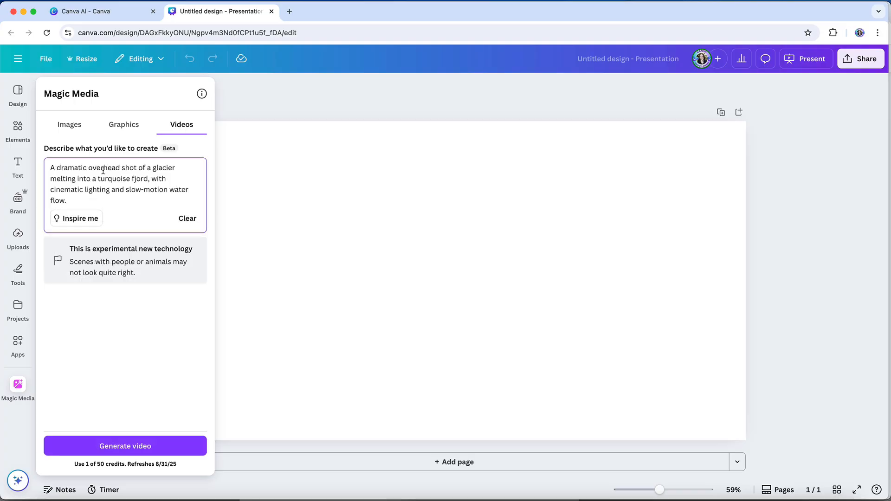
pyautogui.click(119, 446)
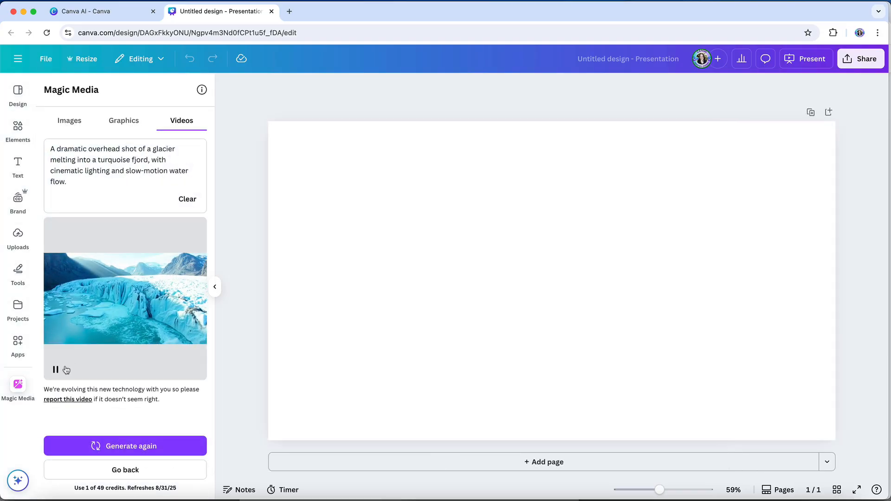
# Add the generated glacier video to the presentation page and play it there
pyautogui.click(154, 273)
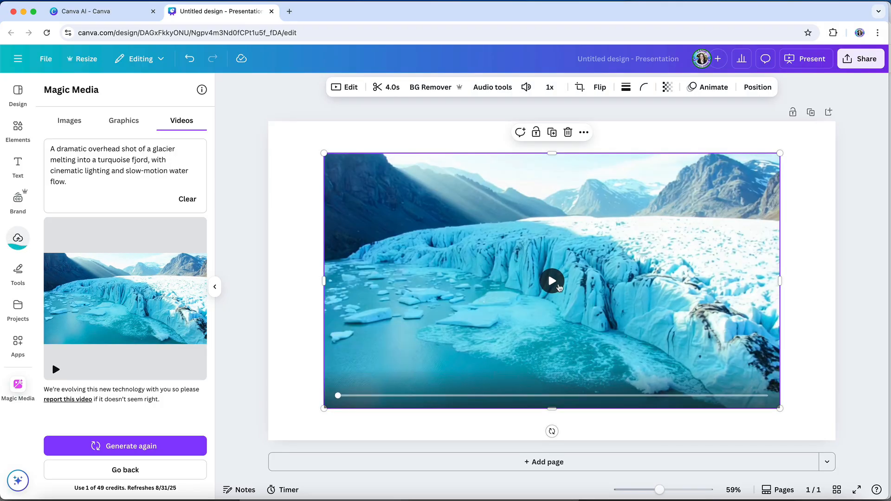
pyautogui.click(559, 286)
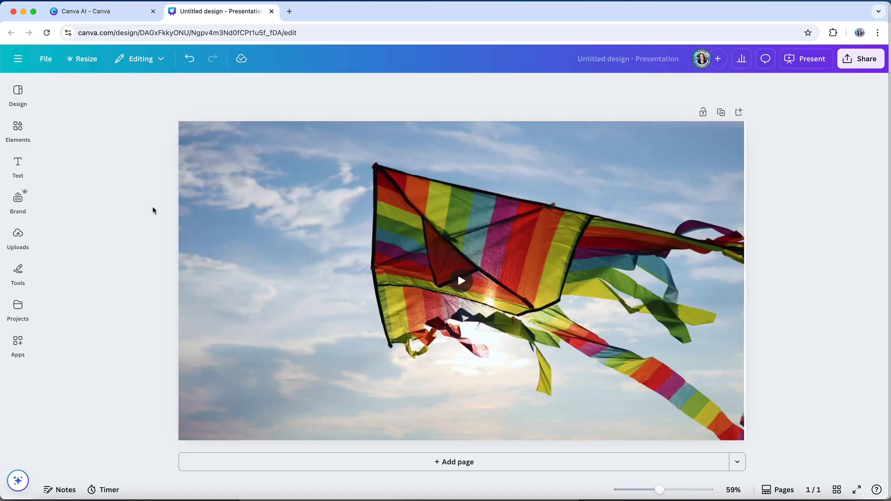
# Remove the sky background from the kite video with BG Remover and play the result
pyautogui.click(214, 194)
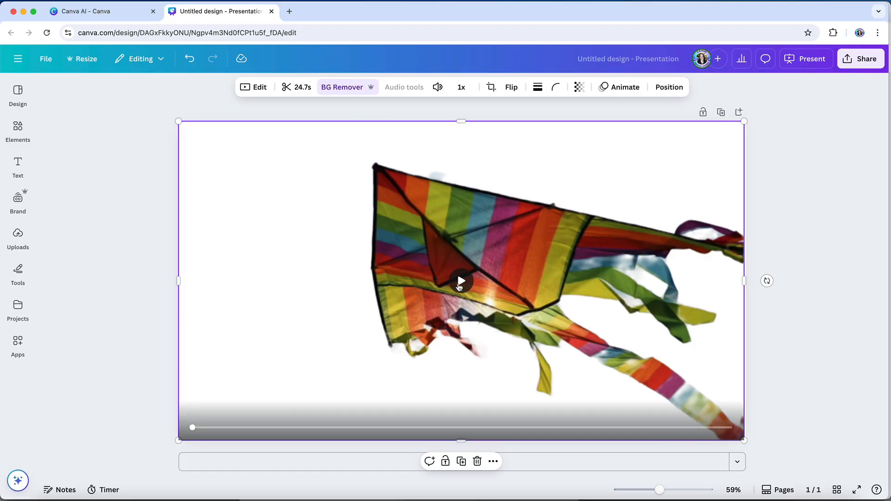
pyautogui.click(461, 281)
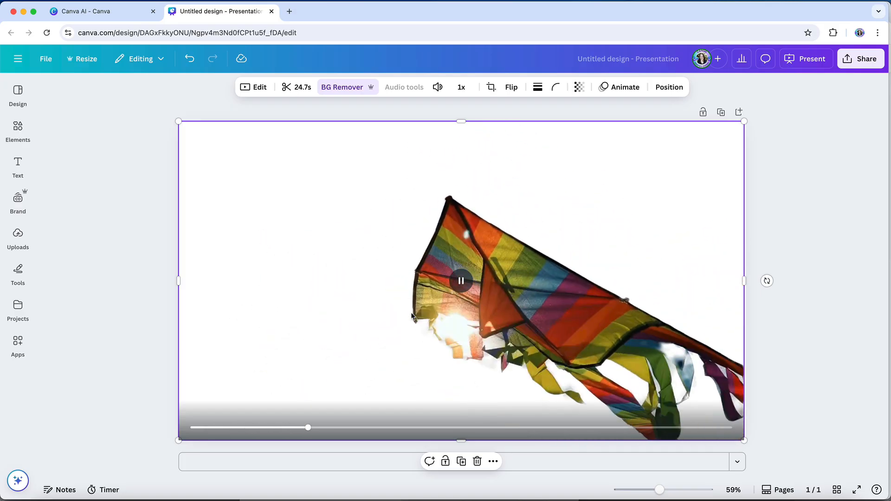
pyautogui.click(412, 314)
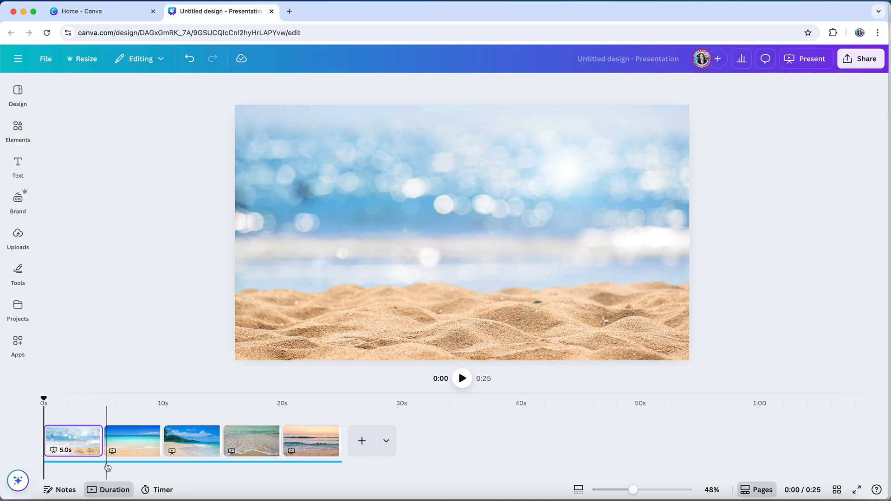
# Turn on Beat Sync's Sync now option for the audio track under the beach slides
pyautogui.click(107, 463)
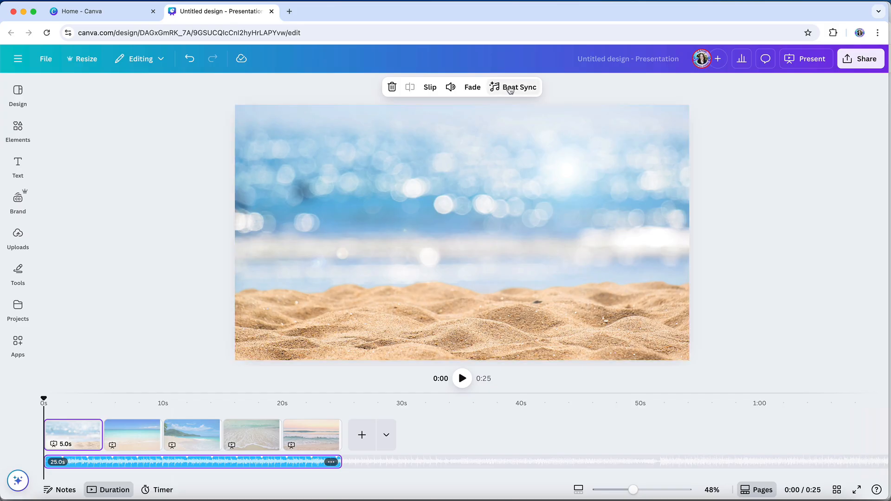
pyautogui.click(510, 88)
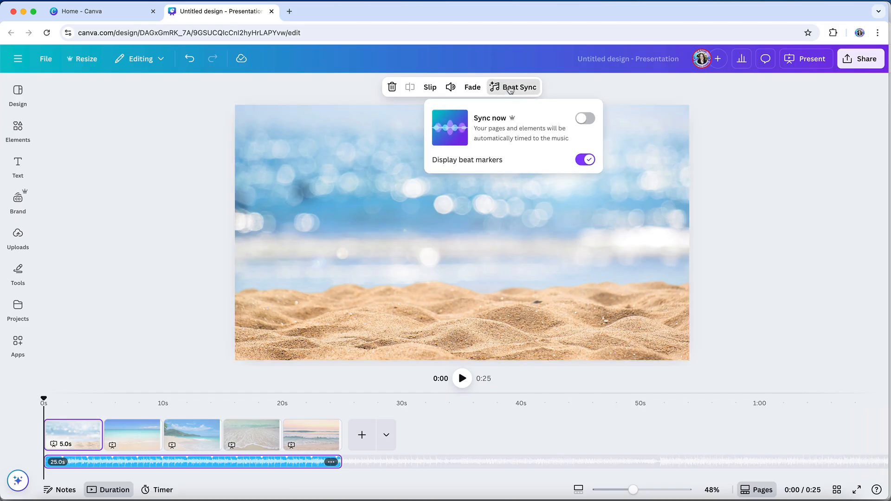
pyautogui.click(584, 119)
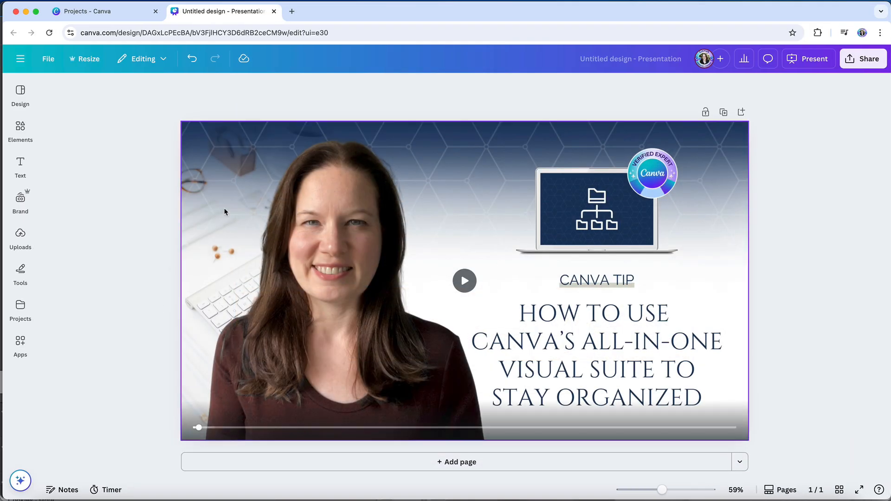
# Generate Highlights from the Canva tip video on the page
pyautogui.click(225, 212)
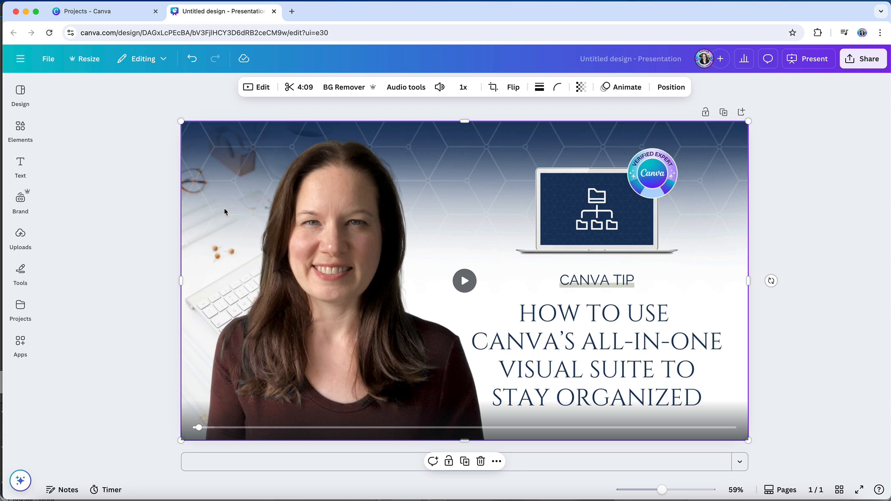
pyautogui.click(258, 87)
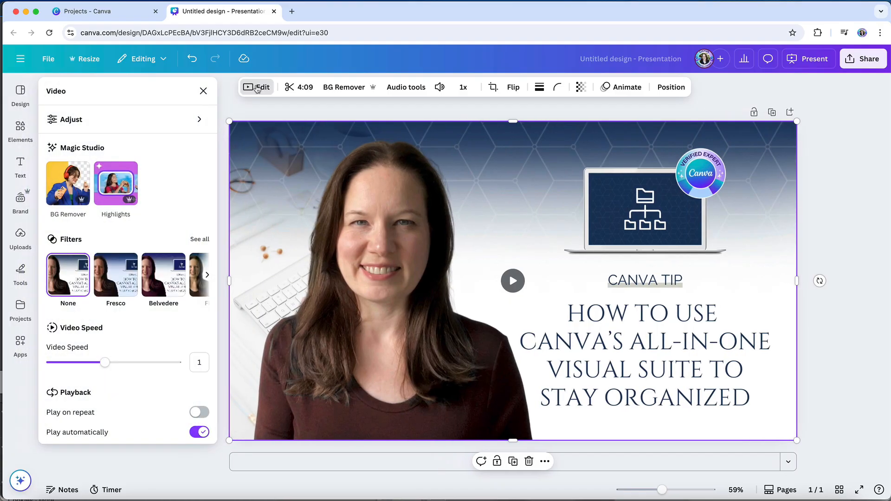
pyautogui.click(116, 191)
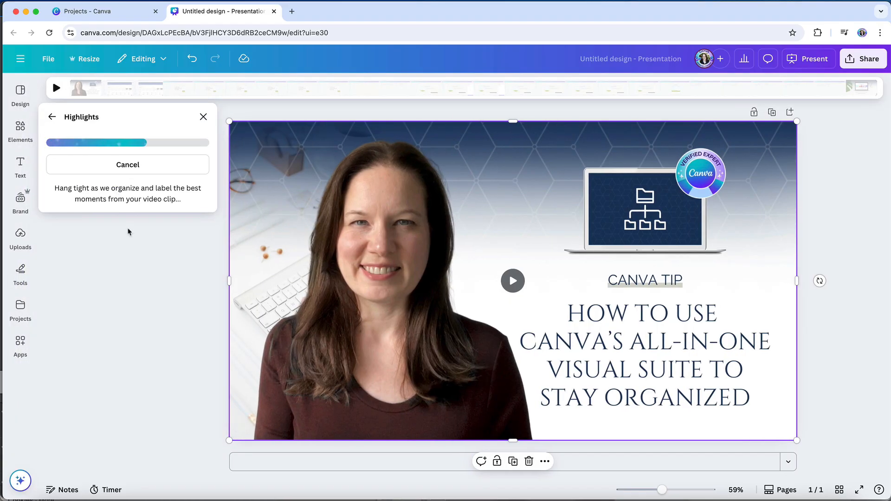
# Preview the "New All-in-One Visual Suite" highlight and look through the remaining highlight clips
pyautogui.click(129, 233)
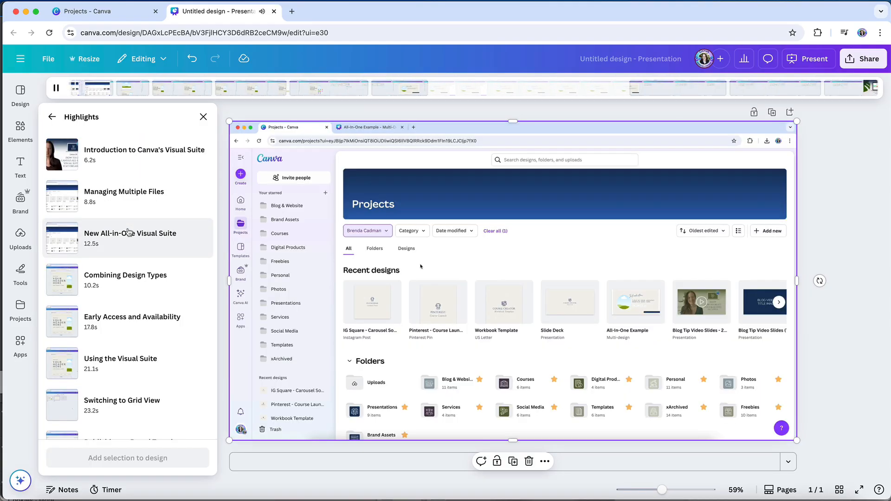
pyautogui.click(446, 245)
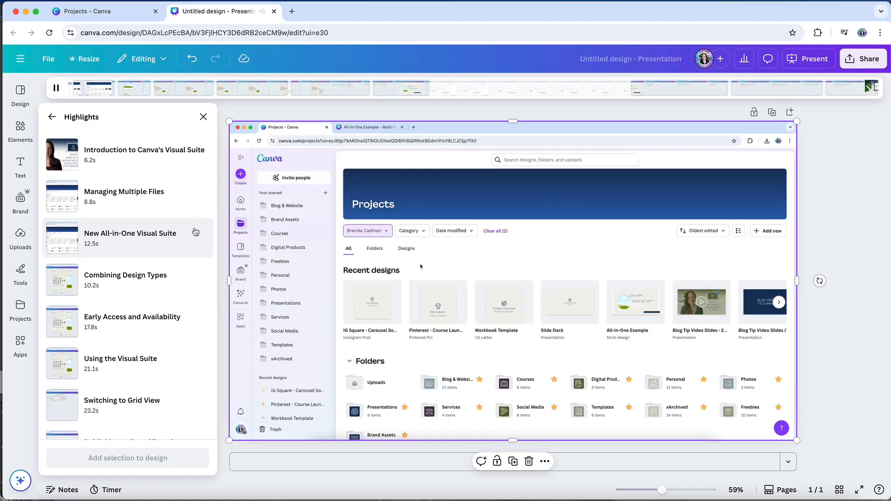
pyautogui.scroll(-4, 196, 232)
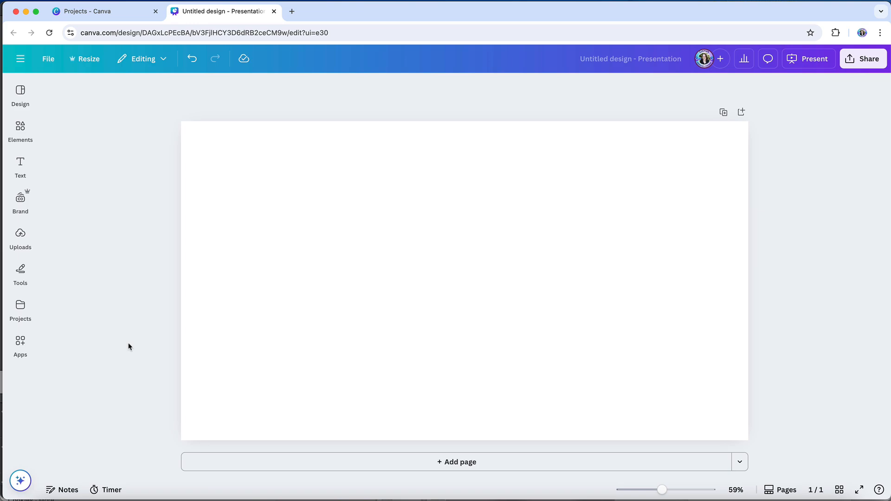
# Browse the available Canva apps from the blank presentation
pyautogui.click(21, 344)
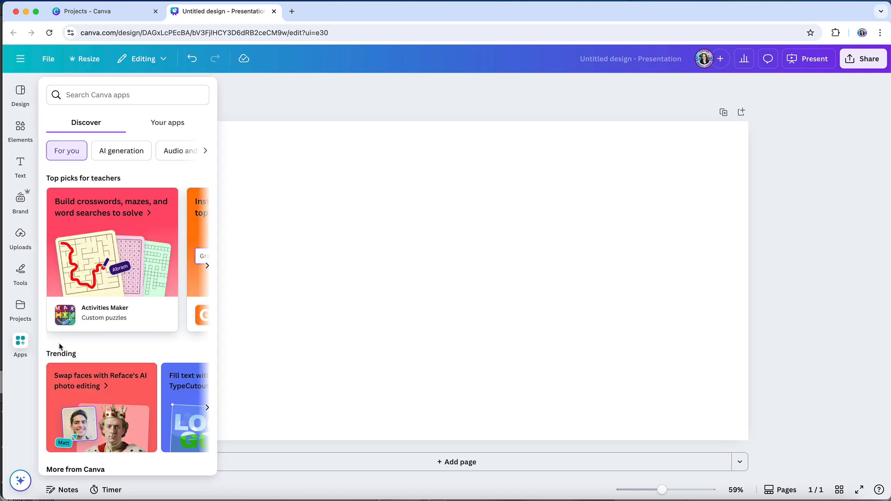
pyautogui.scroll(-7, 119, 343)
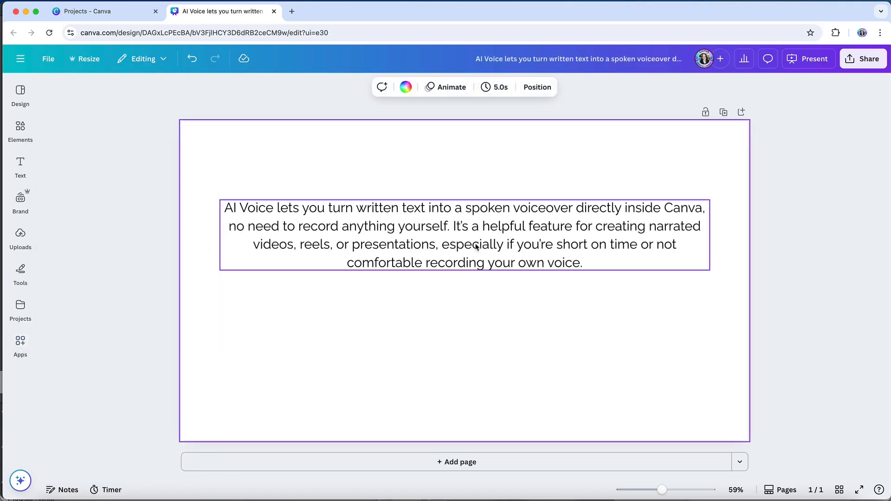
# Open AI Voice for the paragraph text on the page and preview the English (United States) voice Lisa
pyautogui.click(477, 247)
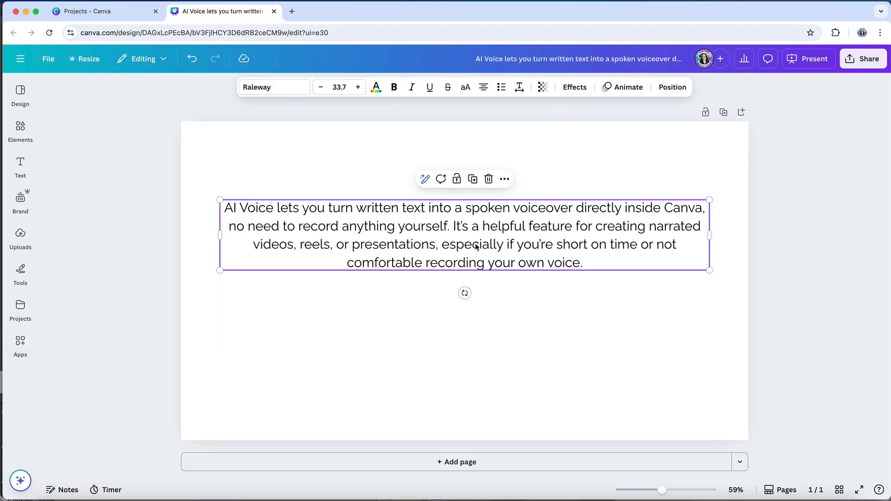
pyautogui.click(425, 181)
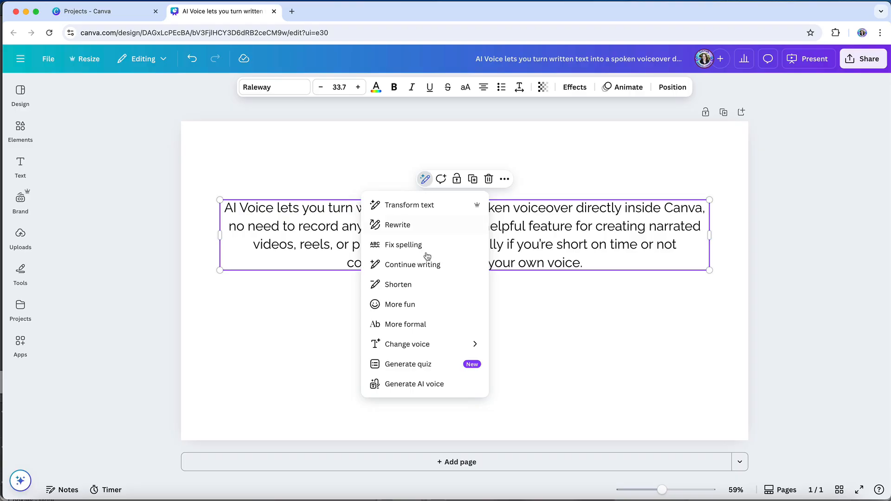
pyautogui.click(427, 384)
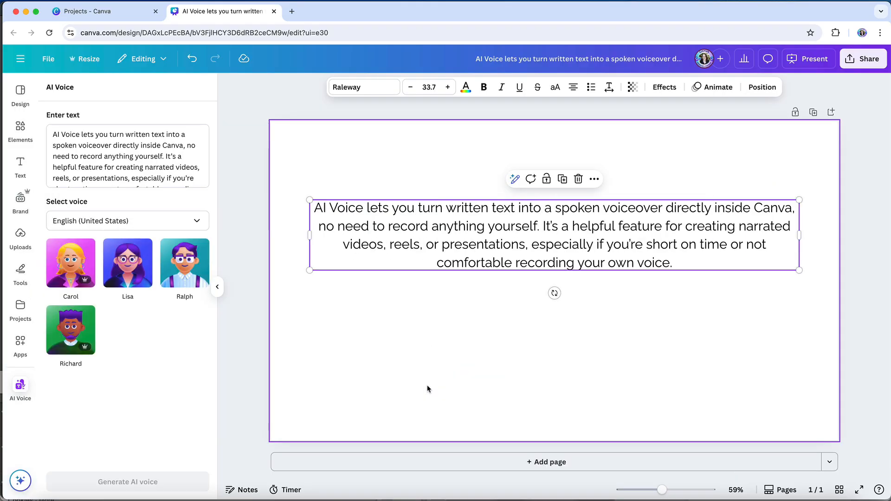
pyautogui.moveTo(168, 264)
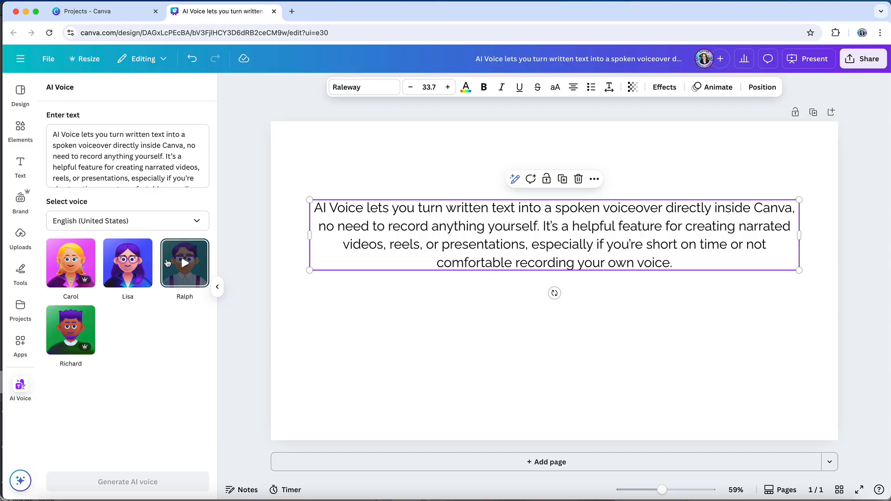
pyautogui.click(130, 261)
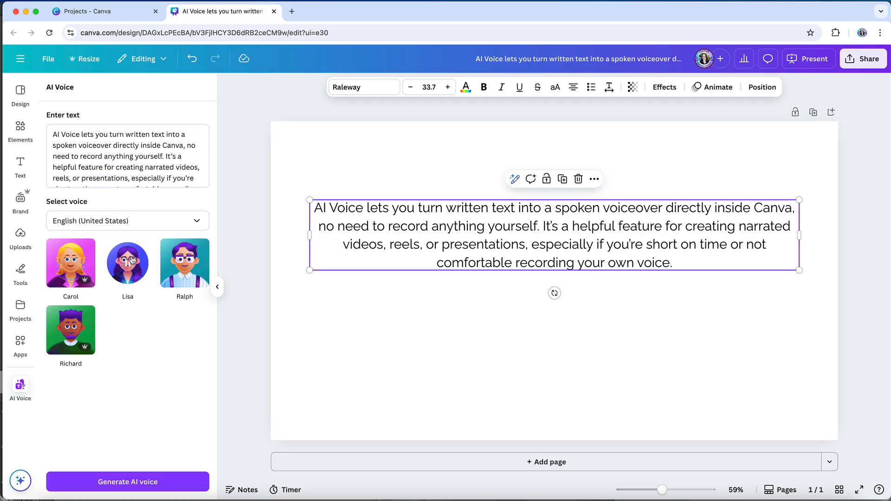
pyautogui.click(130, 262)
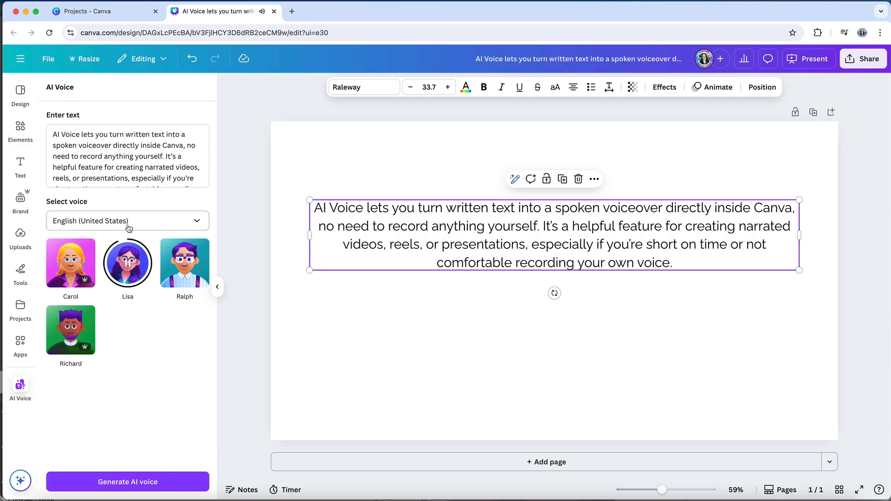
# Generate an AI voiceover in English (United Kingdom) with the Steph voice and play it back on the timeline
pyautogui.click(129, 227)
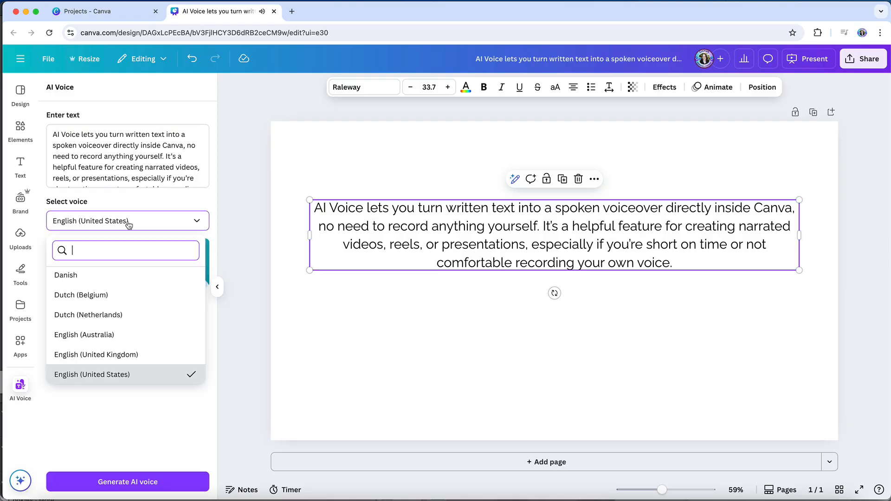
pyautogui.scroll(1, 118, 356)
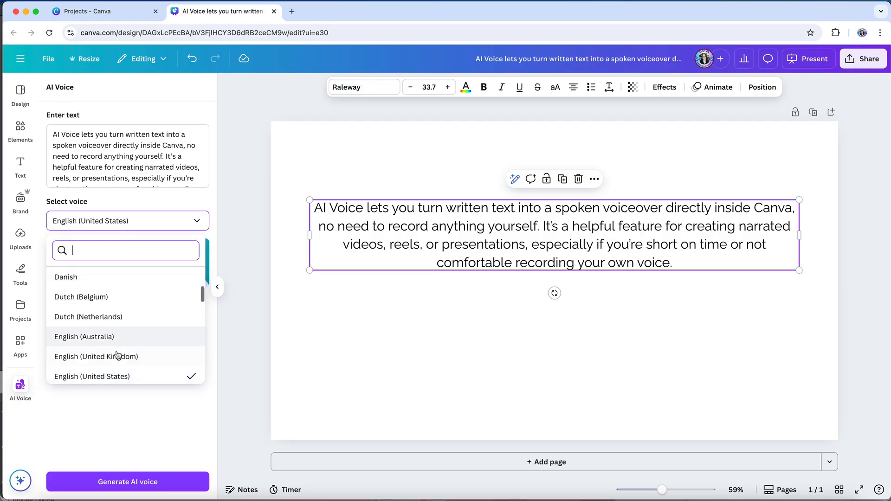
pyautogui.click(118, 356)
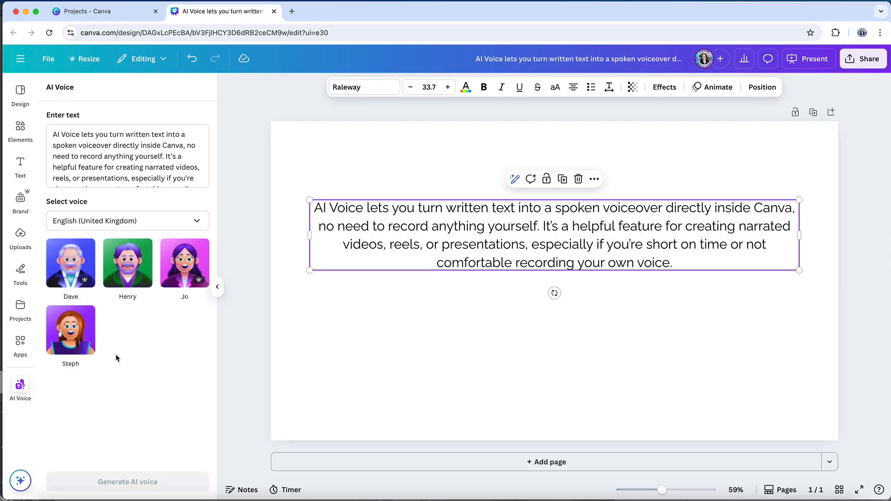
pyautogui.click(71, 332)
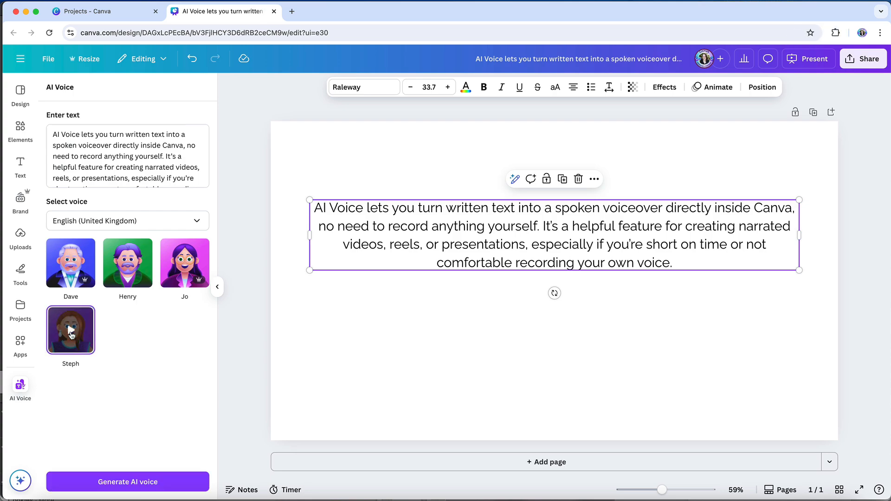
pyautogui.click(178, 485)
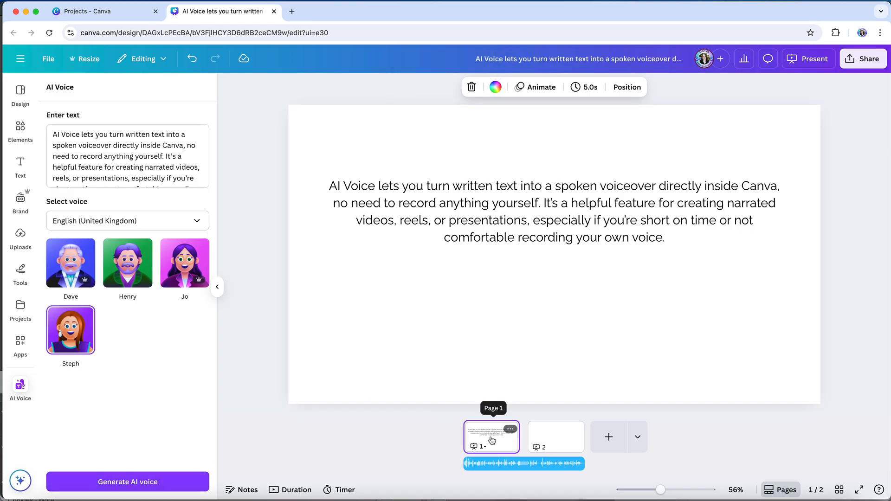
pyautogui.click(291, 490)
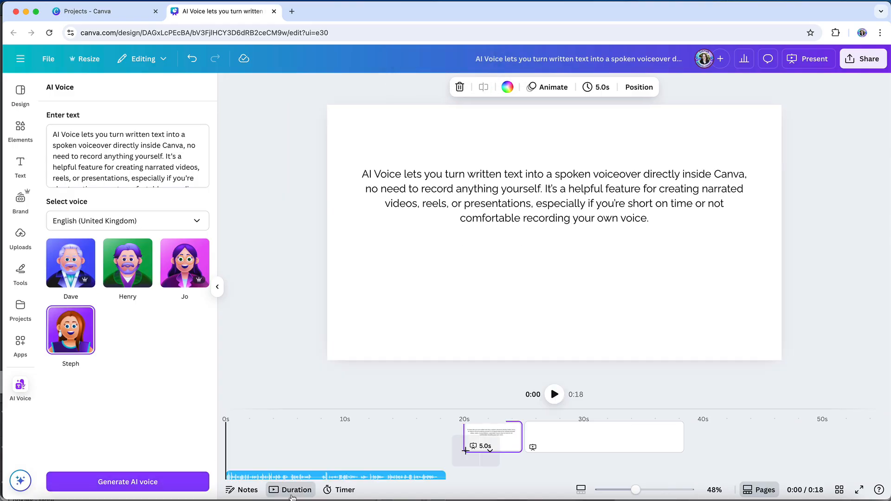
pyautogui.click(554, 378)
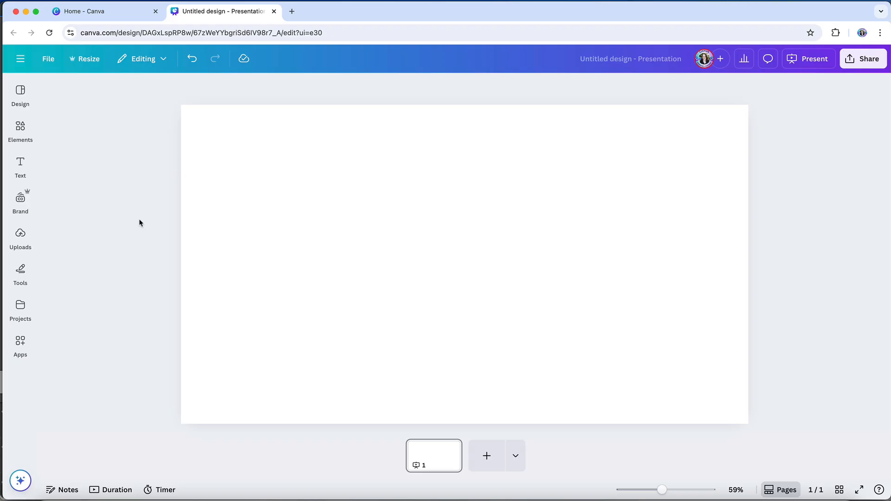
# Add the uploaded audio Enhance Voice Demo.m4a to the blank presentation's timeline and select its audio track
pyautogui.click(120, 490)
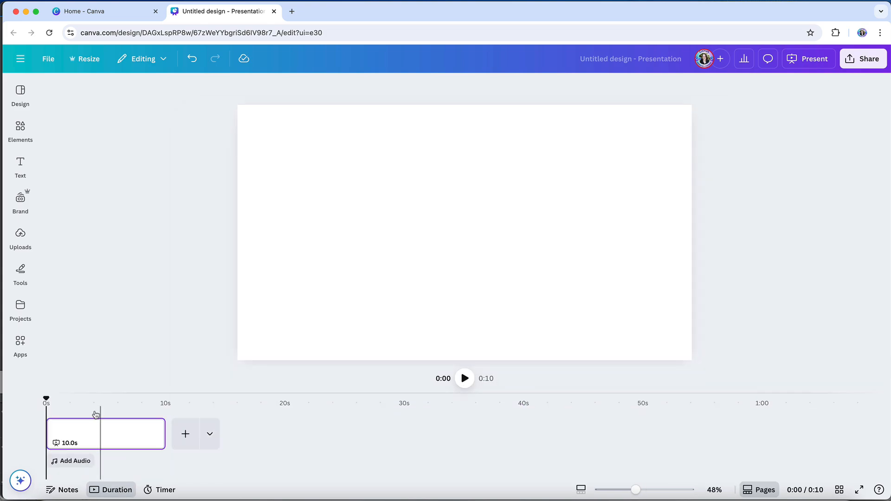
pyautogui.click(27, 243)
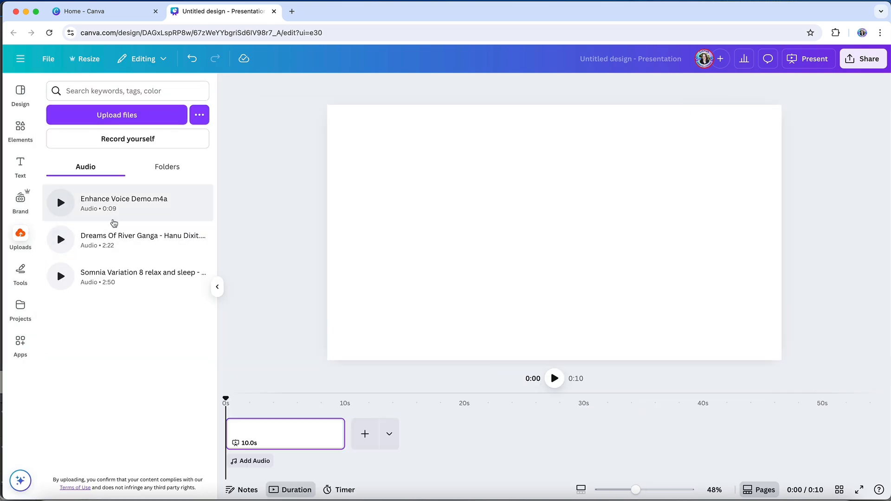
pyautogui.click(110, 203)
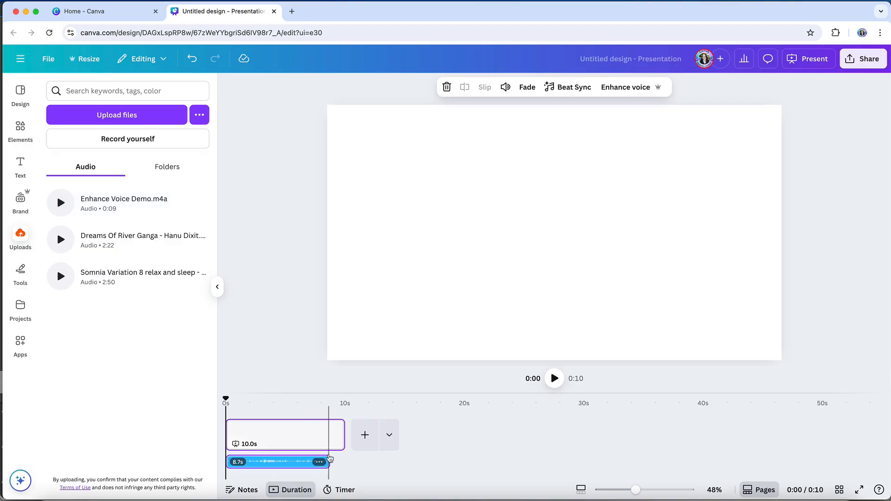
pyautogui.moveTo(335, 464)
pyautogui.mouseDown()
pyautogui.moveTo(356, 464)
pyautogui.moveTo(321, 462)
pyautogui.moveTo(342, 465)
pyautogui.mouseUp()
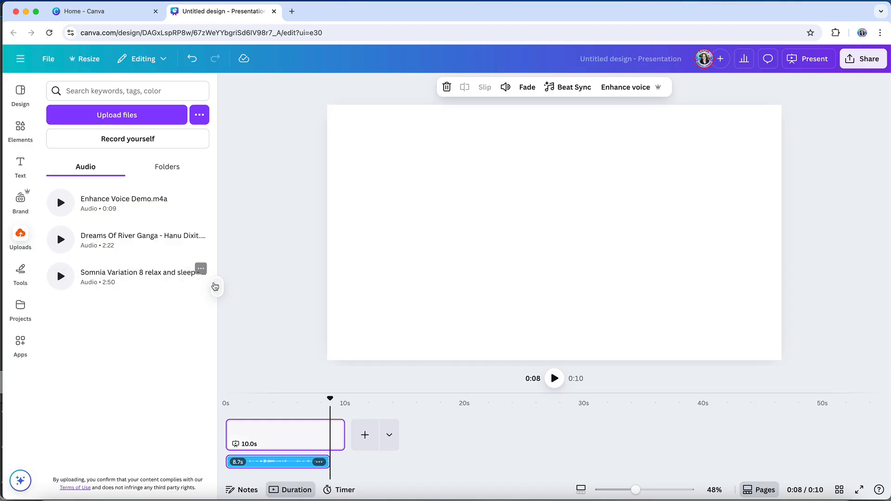
pyautogui.click(217, 286)
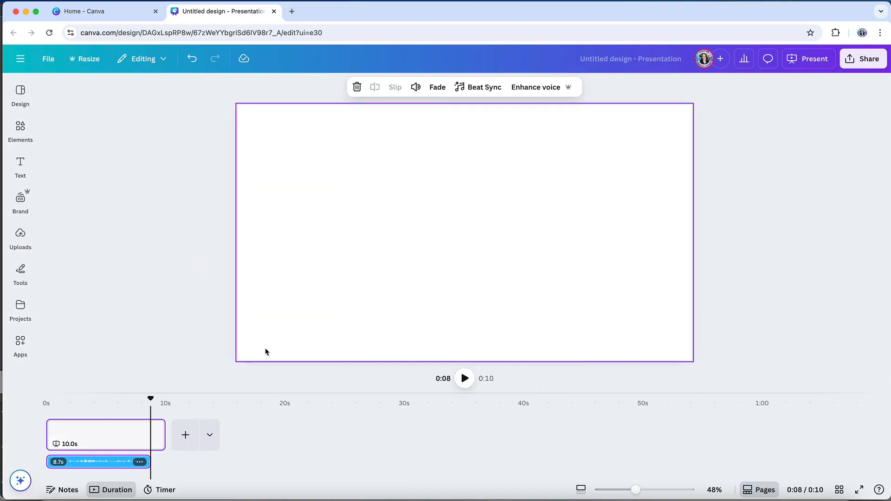
pyautogui.click(162, 365)
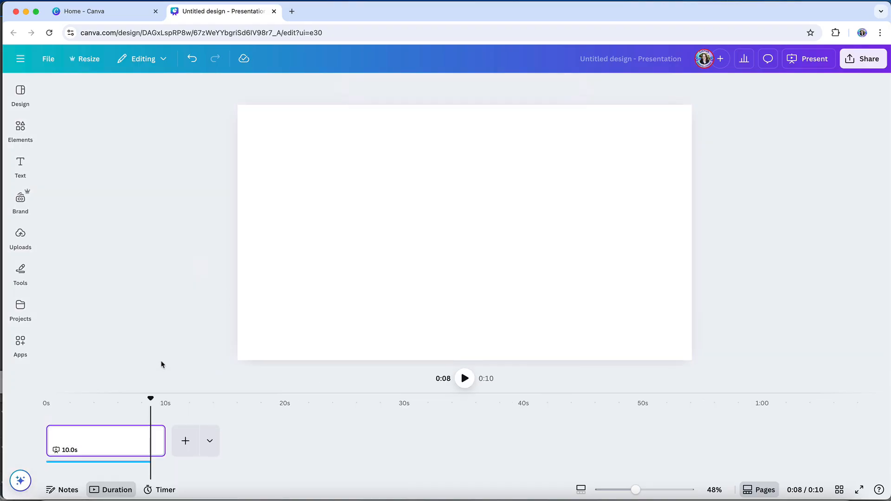
pyautogui.click(133, 462)
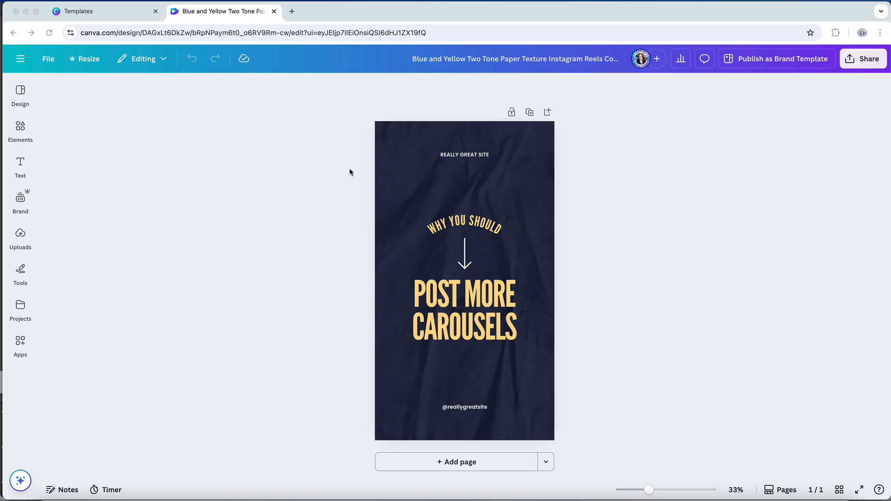
# Apply the recommended Bold style of Magic Animate to the "Post More Carousels" design and preview the animation
pyautogui.click(393, 140)
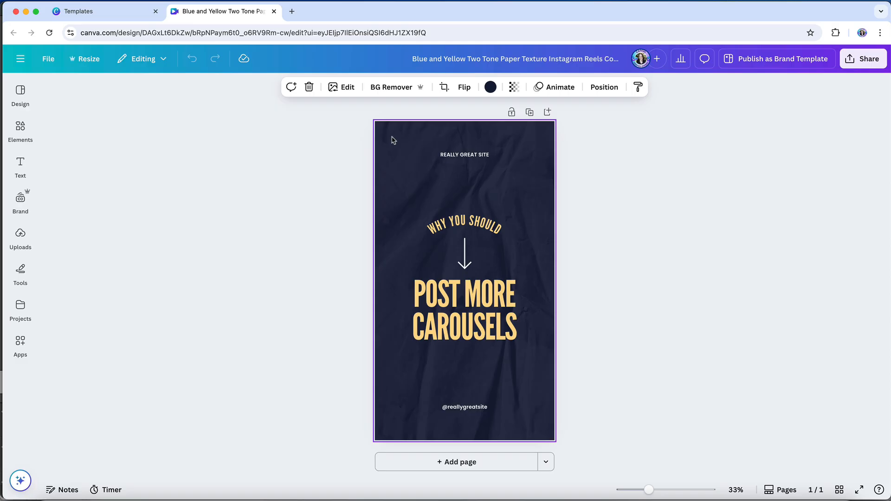
pyautogui.click(550, 87)
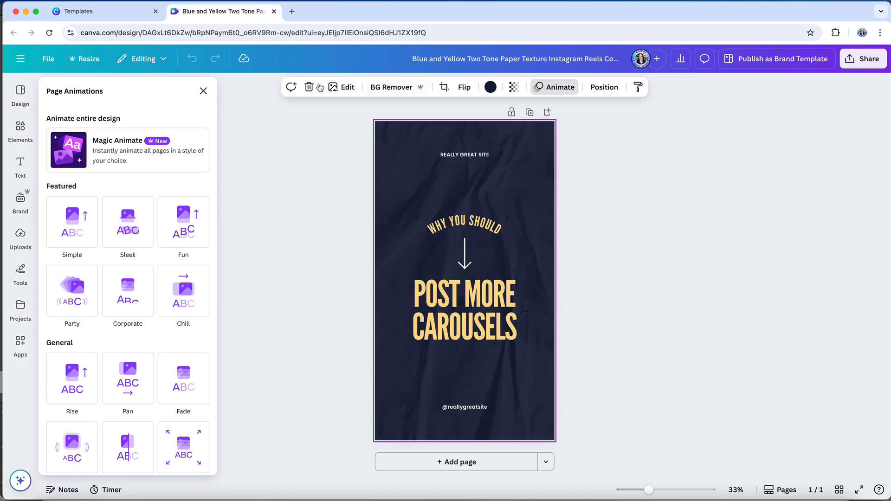
pyautogui.click(156, 159)
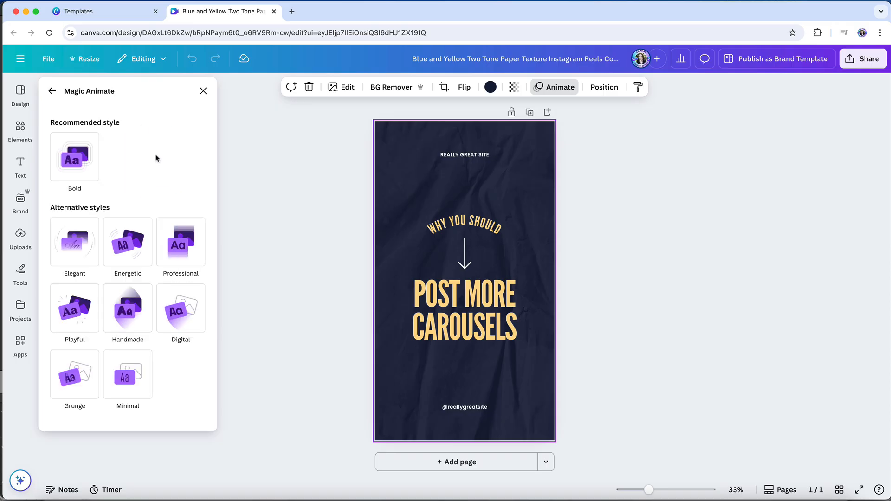
pyautogui.click(82, 158)
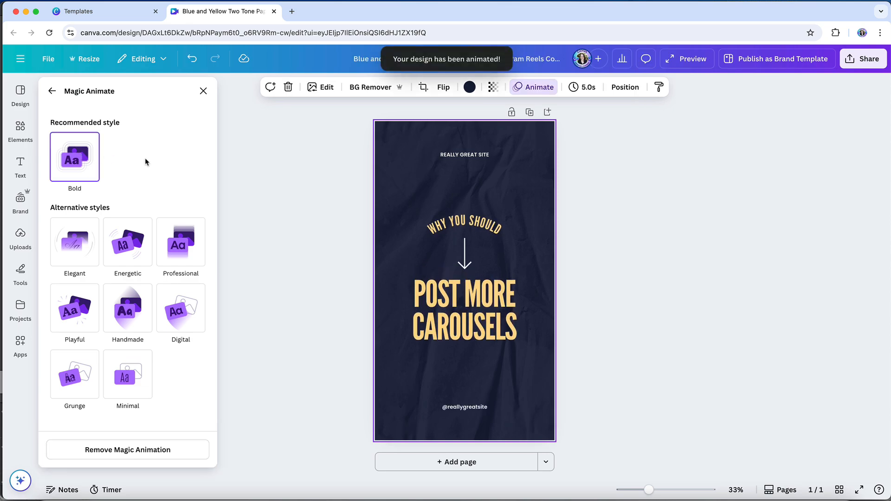
pyautogui.click(696, 58)
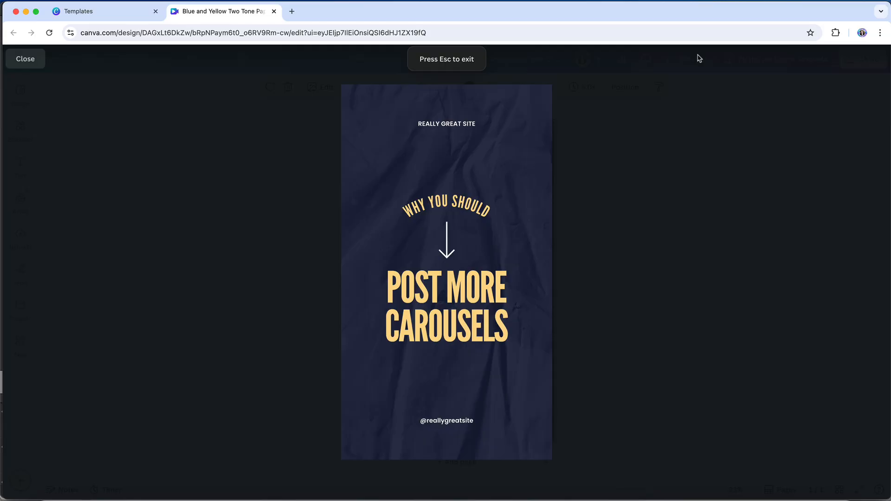
pyautogui.press('Escape')
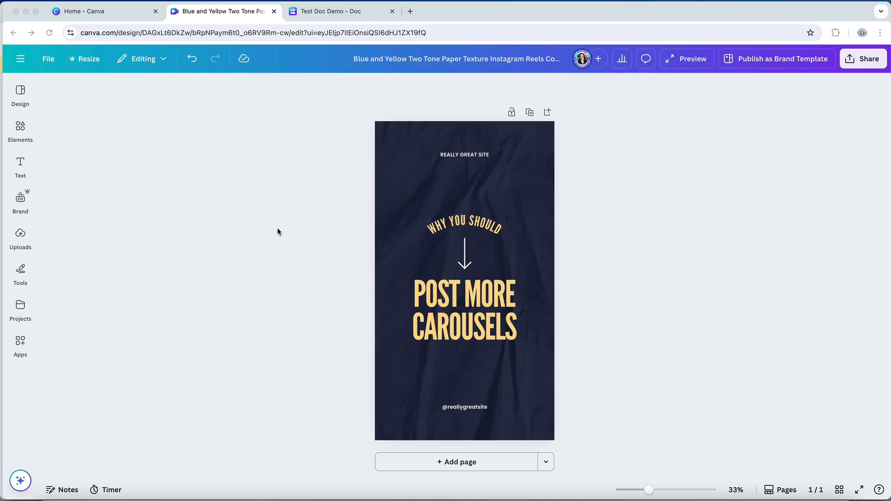
# Look through the available resize formats for the "Post More Carousels" design
pyautogui.click(93, 63)
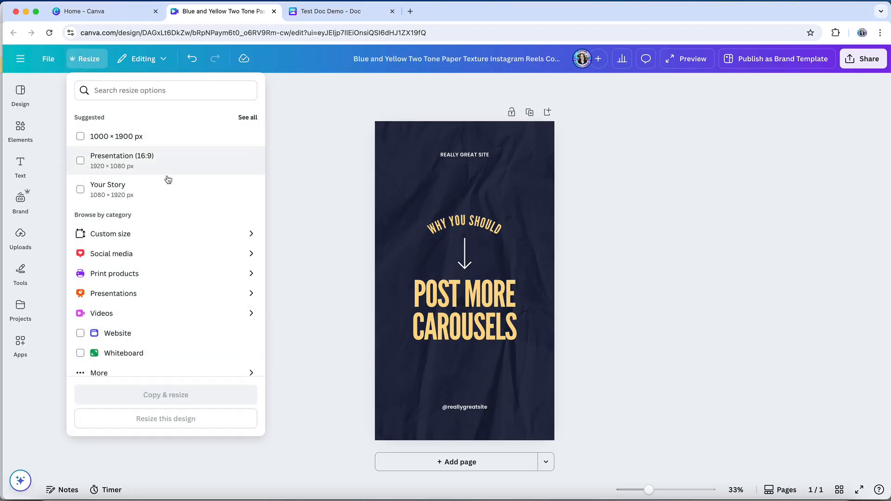
pyautogui.scroll(-3, 172, 183)
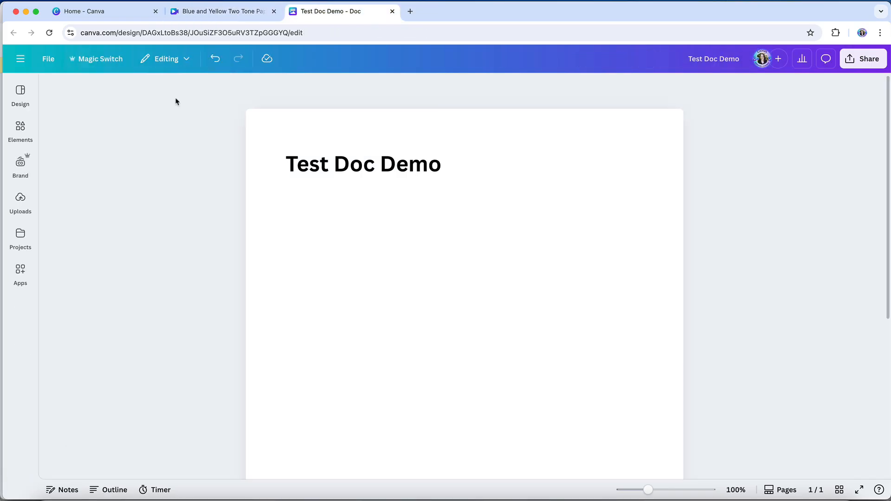
# View the Magic Switch Transform options for the Test Doc Demo document
pyautogui.click(108, 62)
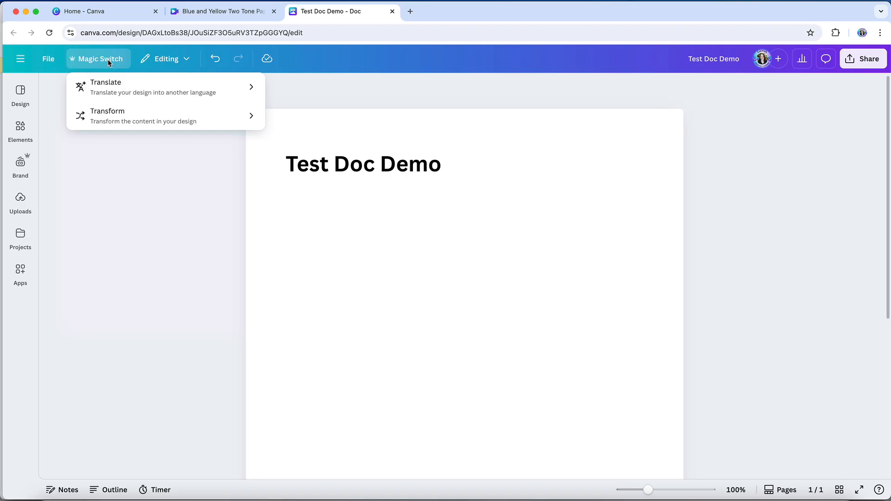
pyautogui.click(106, 115)
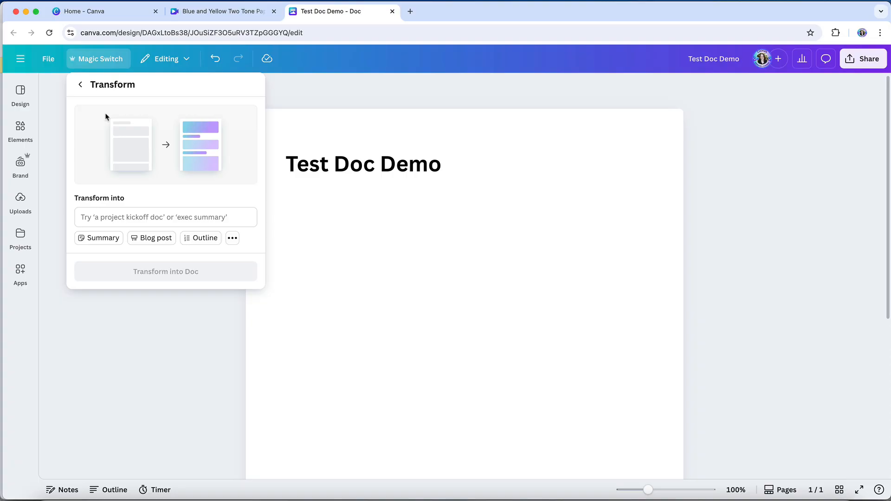
pyautogui.click(106, 61)
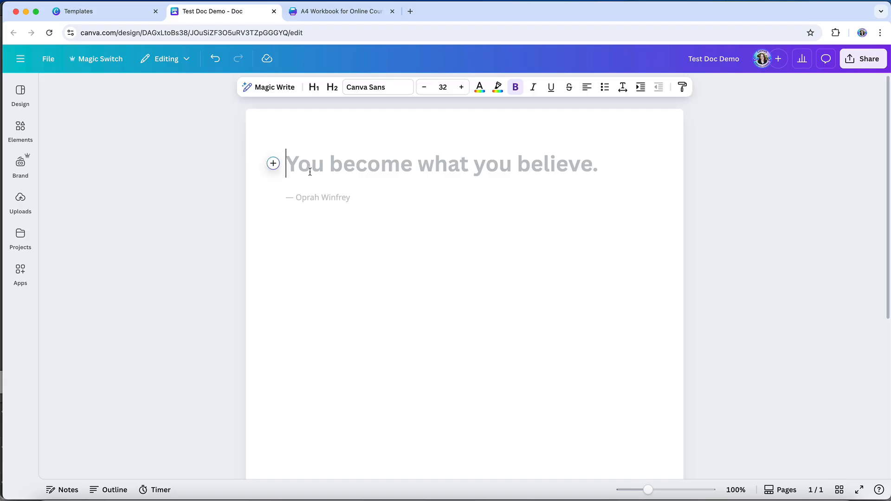
# Generate text in the empty document with Magic Write from the prompt "Provide 5 reasons that Canva organization is important"
pyautogui.click(274, 164)
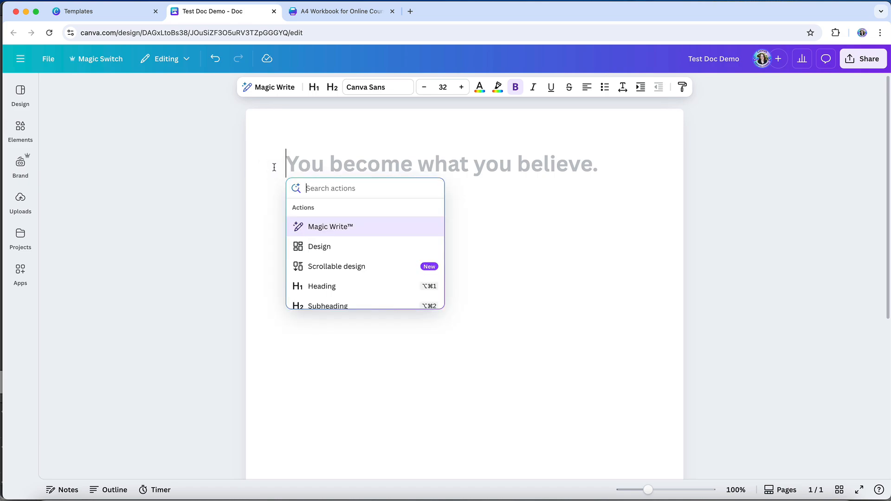
pyautogui.click(328, 227)
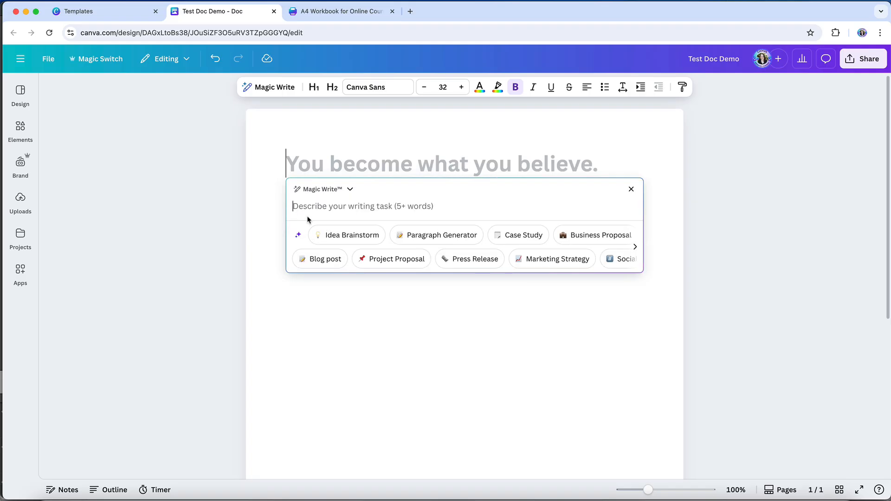
pyautogui.write('Provide 5 reasons that Canva organization is important')
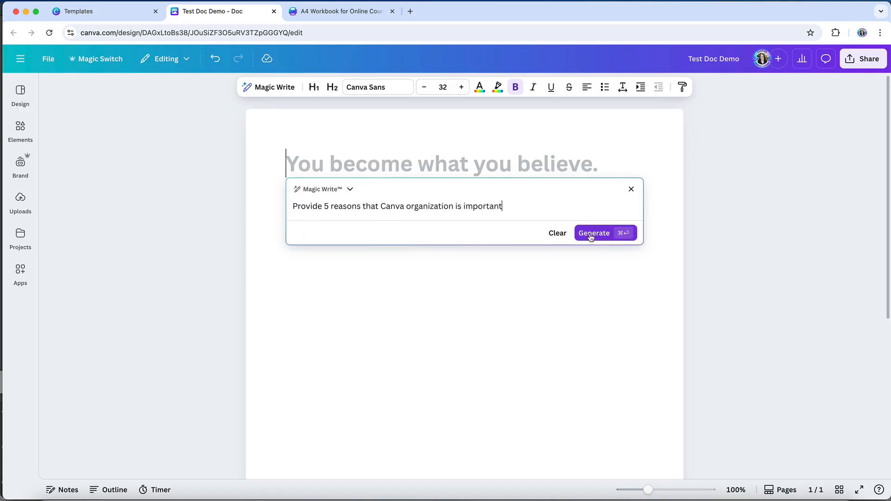
pyautogui.click(591, 234)
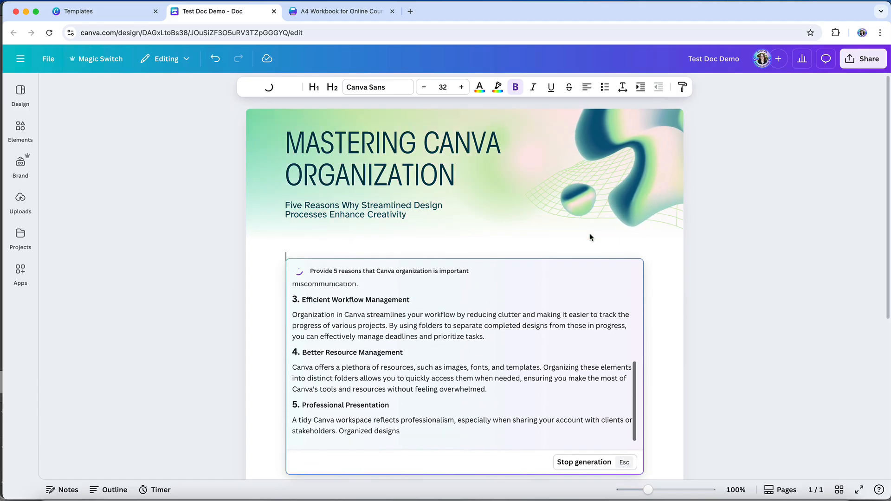
# View the Magic Write options for the description text on page 1 of the A4 Workbook for Online Courses design
pyautogui.hotkey('ctrl', 'Tab')
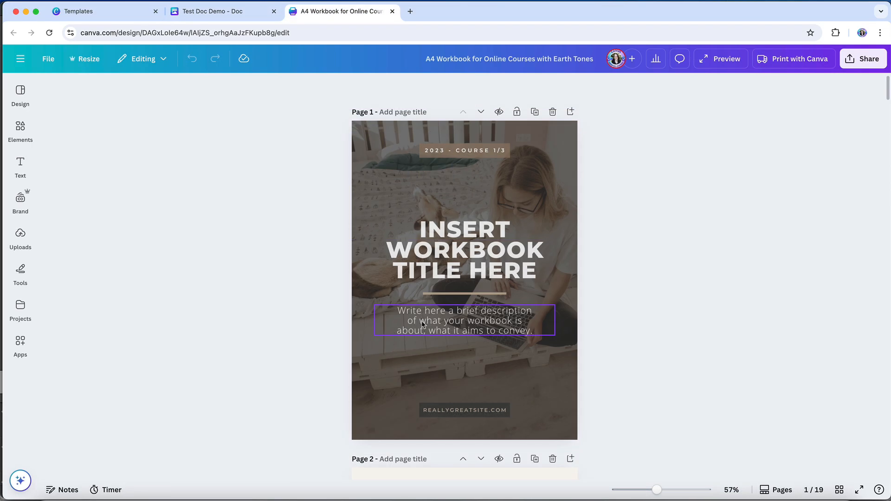
pyautogui.click(423, 325)
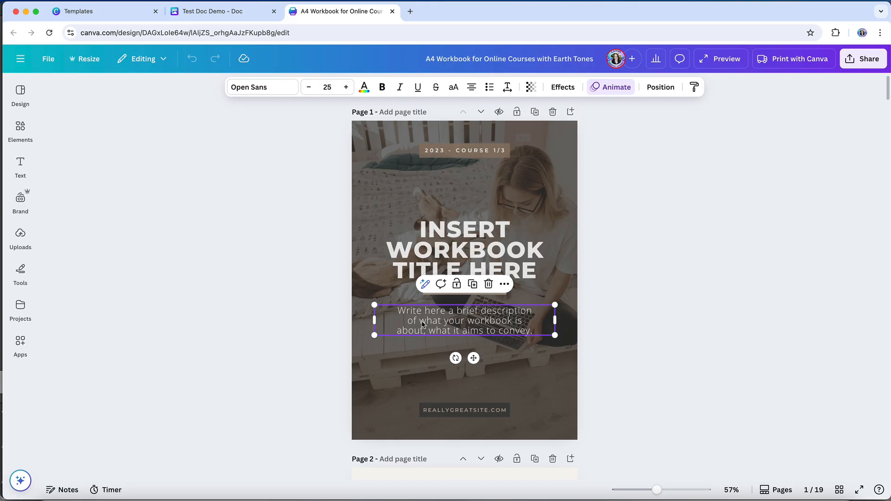
pyautogui.click(425, 285)
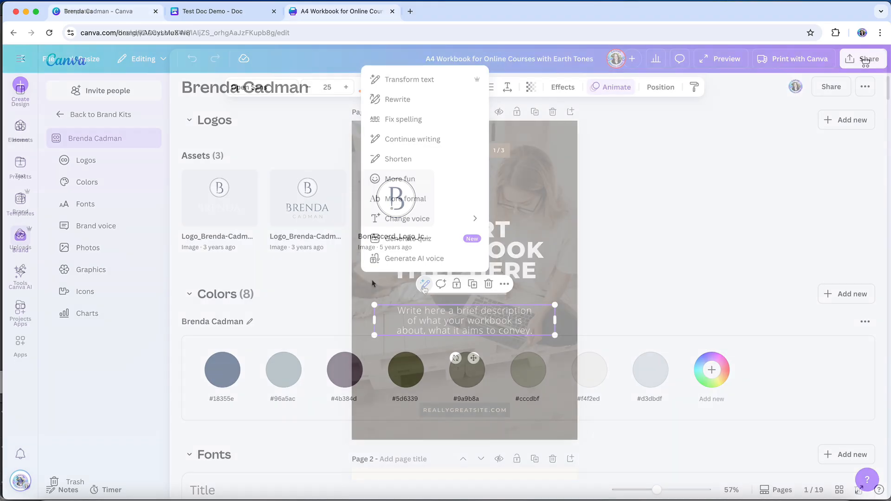
# Look through the brand kit from its logos and colors down past the fonts
pyautogui.scroll(-7, 371, 283)
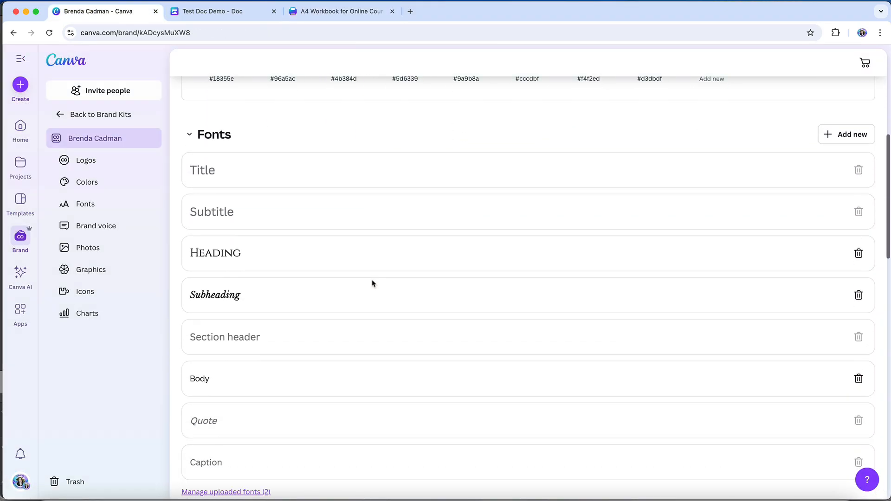
pyautogui.scroll(-6, 372, 283)
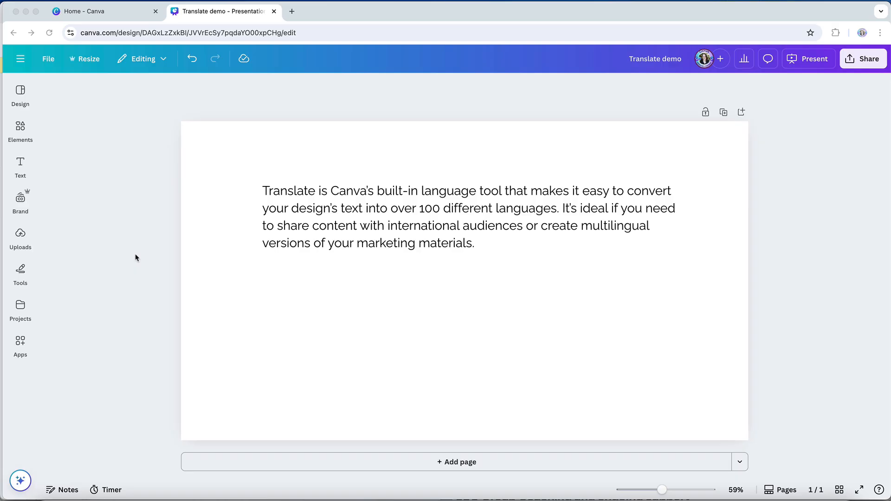
# Search the Canva apps for "translate" and open the Translate app in the Translate demo presentation
pyautogui.click(19, 354)
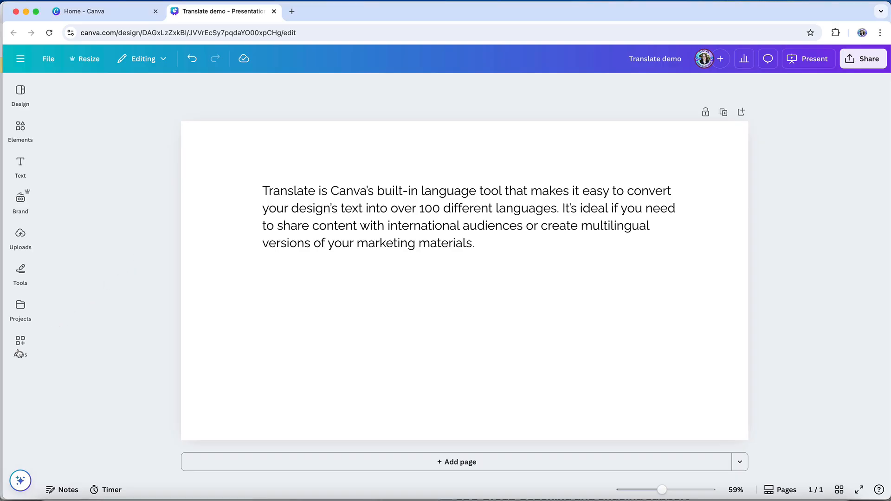
pyautogui.click(19, 354)
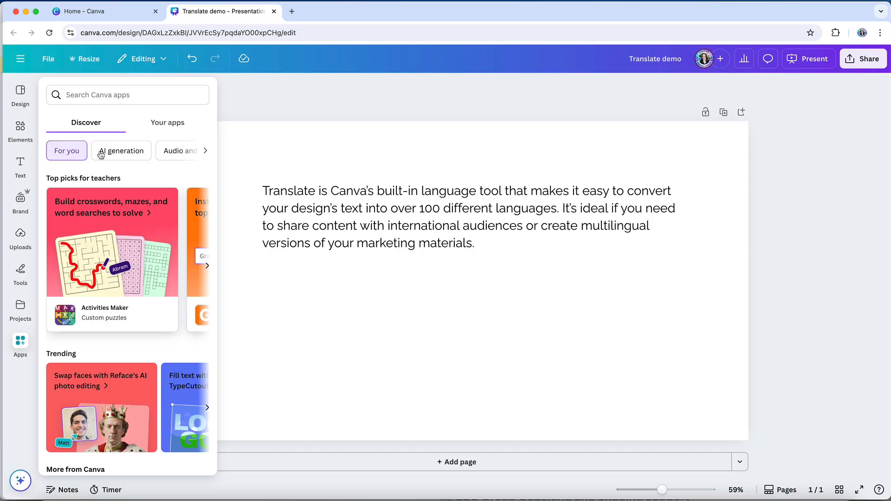
pyautogui.click(113, 98)
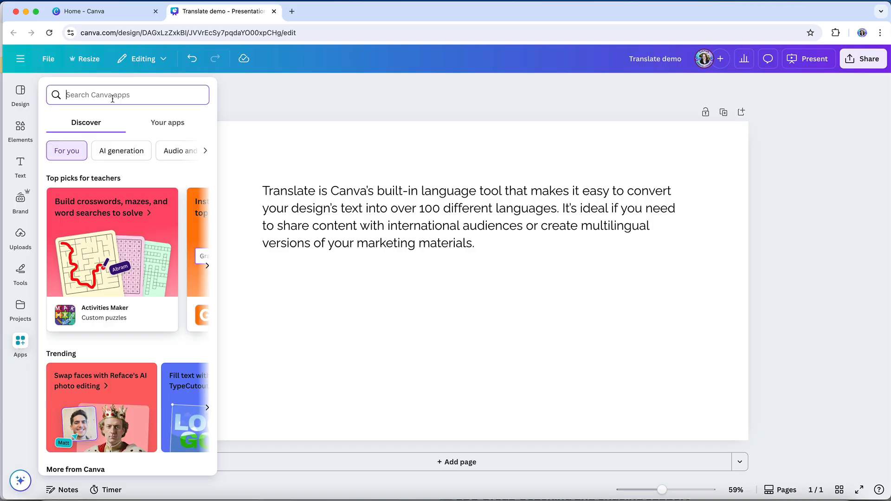
pyautogui.write('translate')
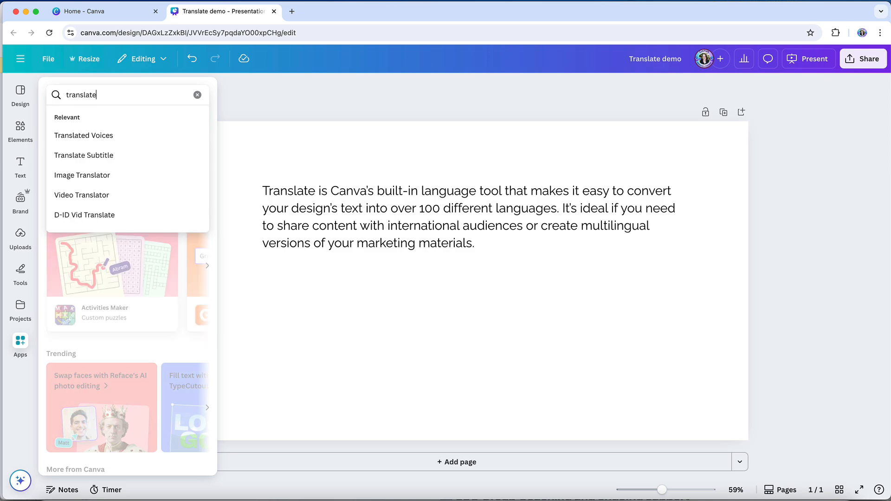
pyautogui.press('Return')
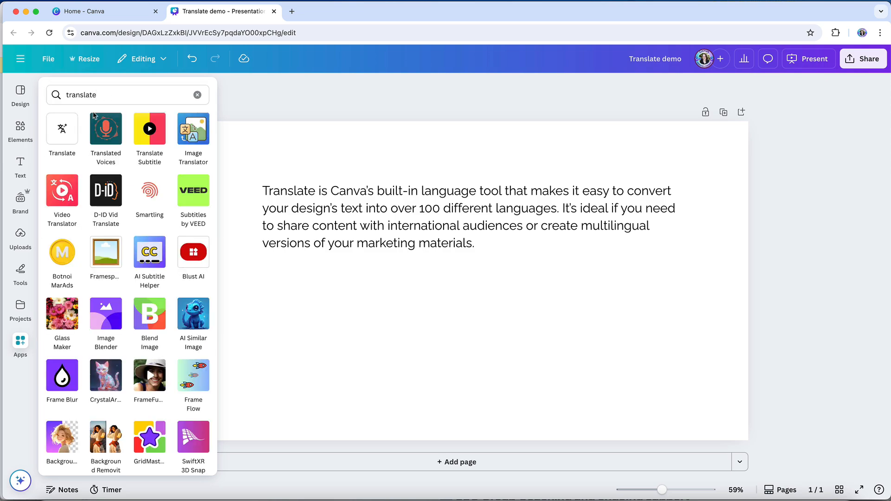
pyautogui.click(58, 142)
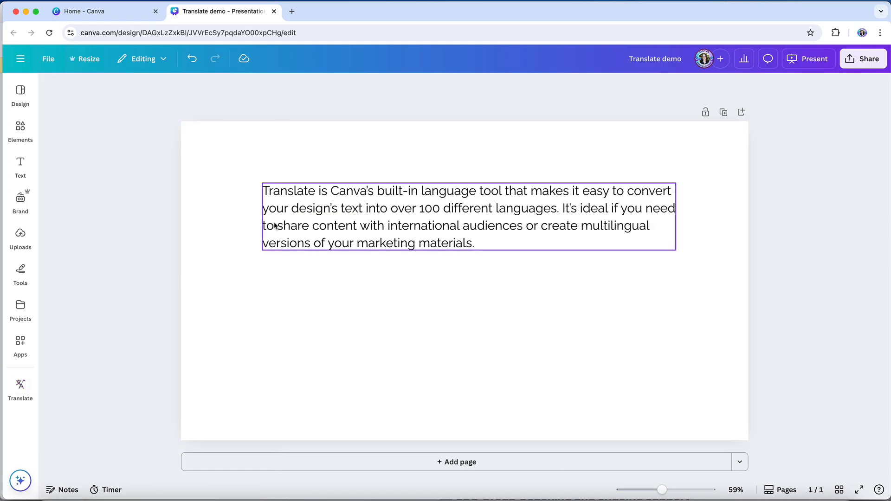
# View the Translate text option for the paragraph and look through the Resize options of the Translate demo presentation
pyautogui.click(306, 216)
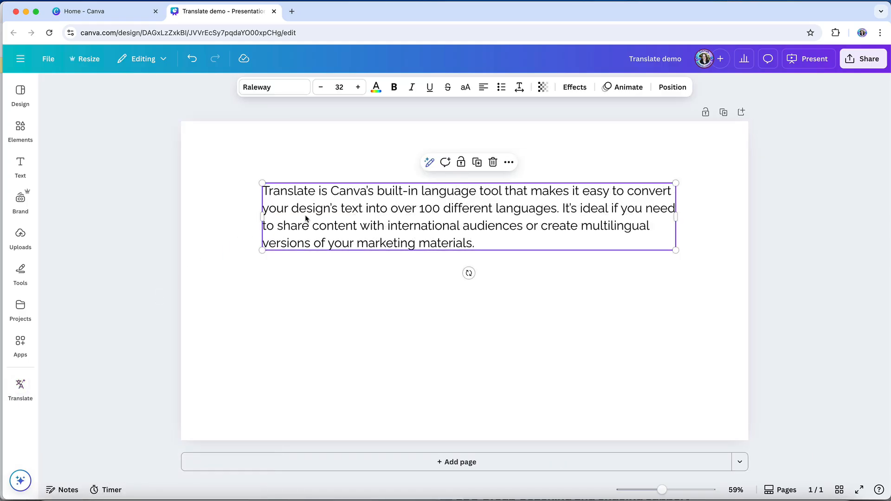
pyautogui.rightClick(306, 218)
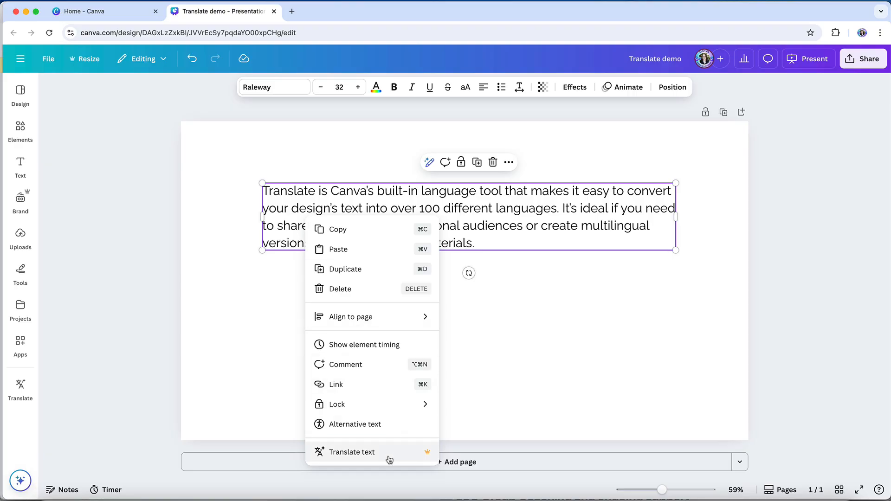
pyautogui.click(167, 113)
pyautogui.click(85, 59)
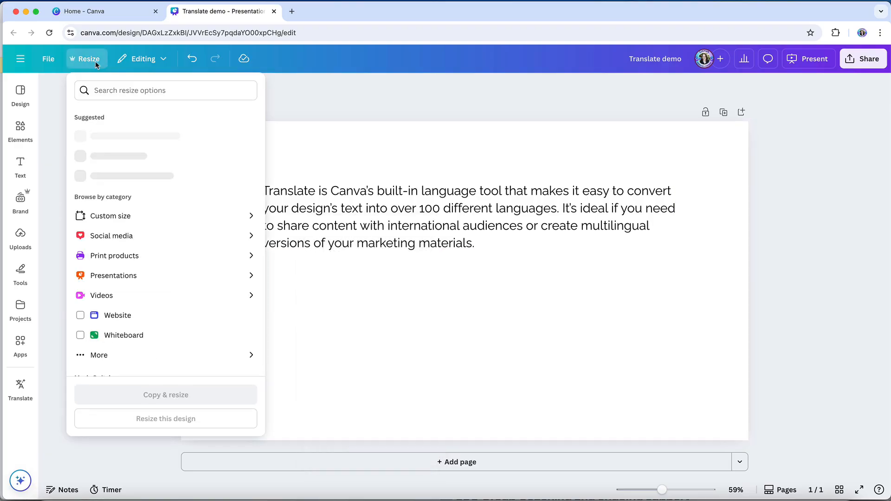
pyautogui.scroll(-3, 143, 151)
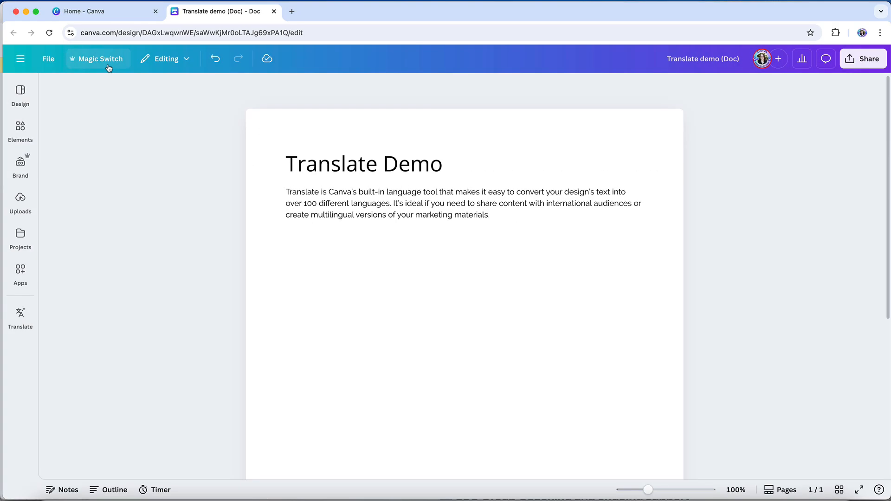
# Translate page 1 of the Translate demo (Doc) into French as a copy with the Original tone, and open the translated doc
pyautogui.click(107, 64)
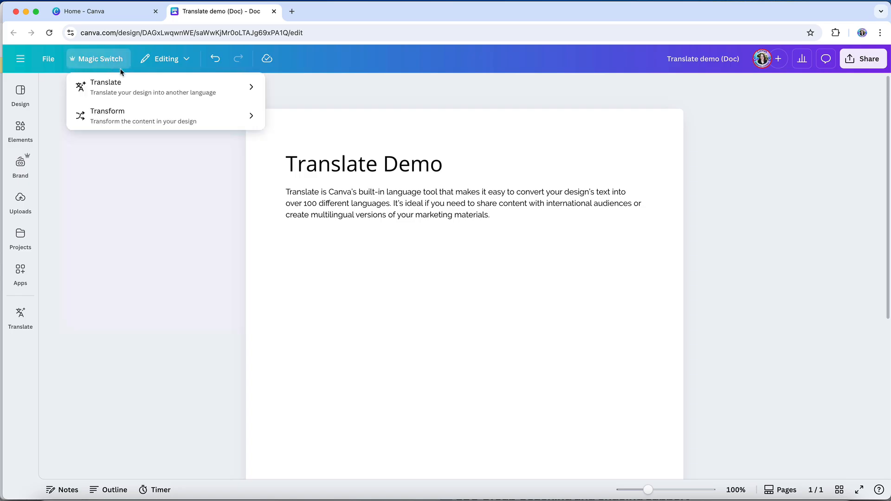
pyautogui.click(172, 96)
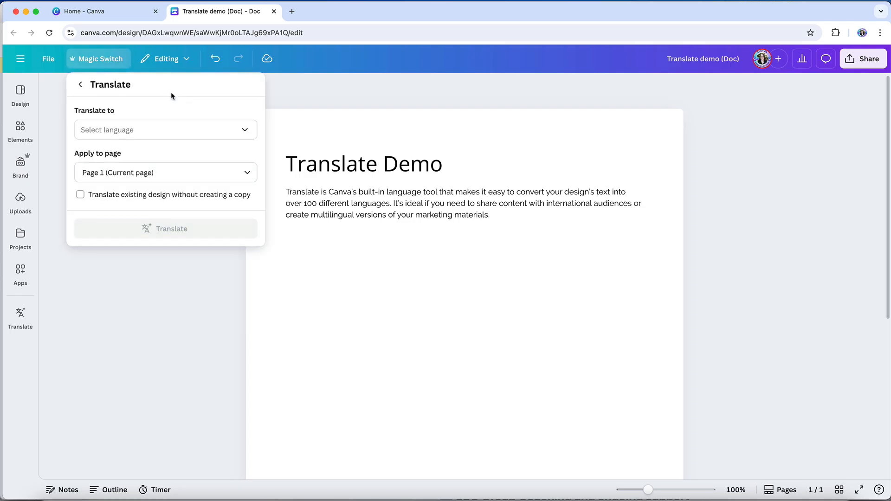
pyautogui.click(170, 129)
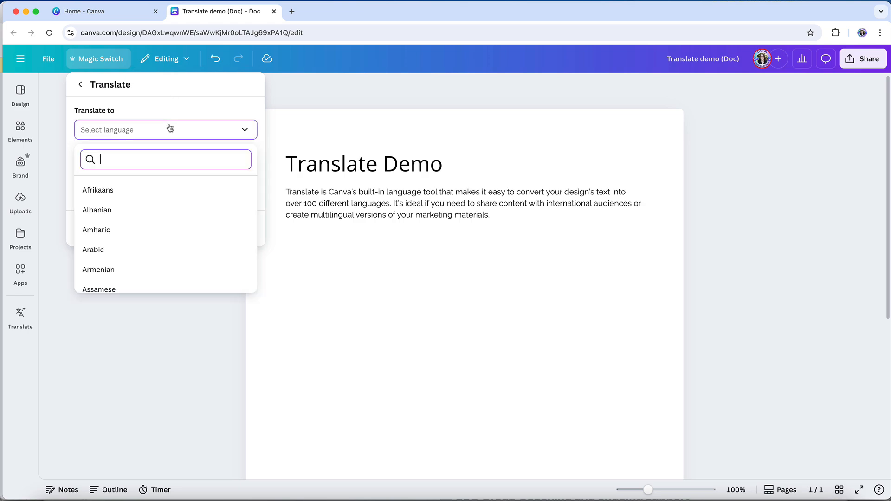
pyautogui.write('french')
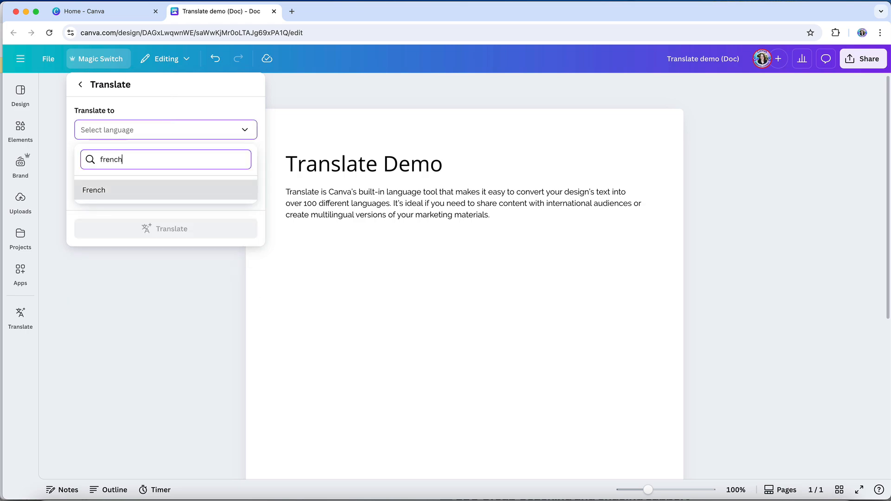
pyautogui.click(170, 190)
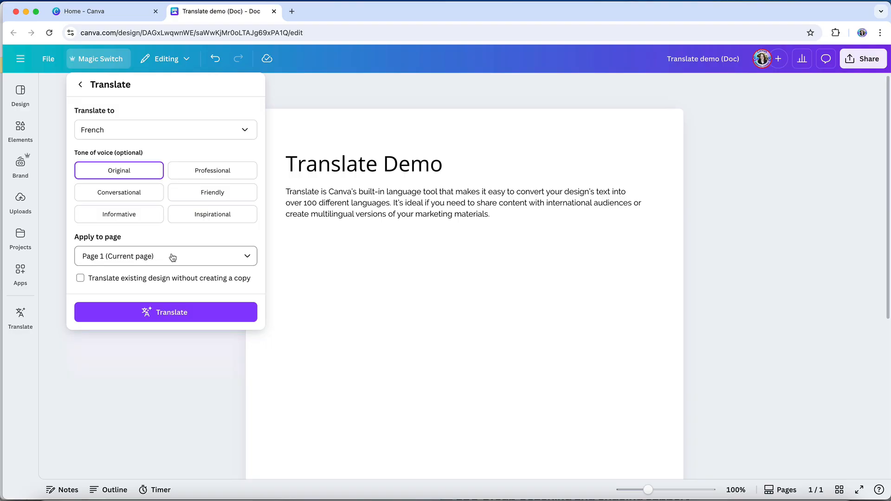
pyautogui.click(206, 319)
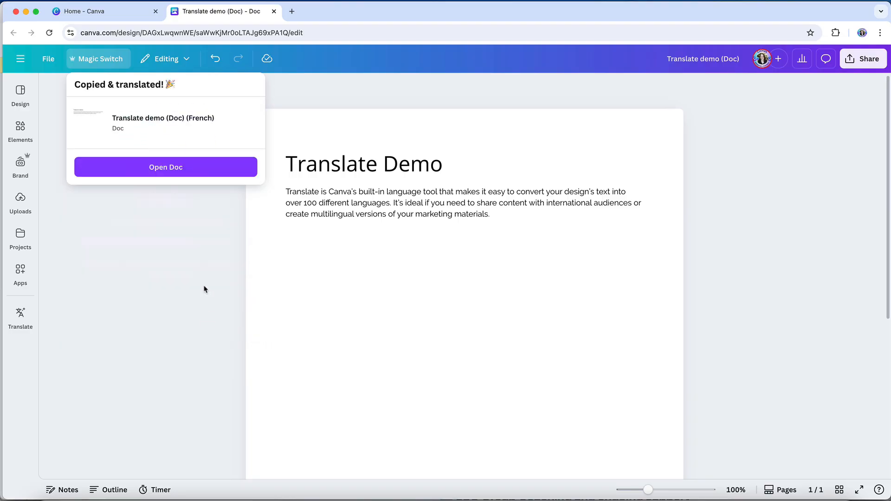
pyautogui.click(203, 168)
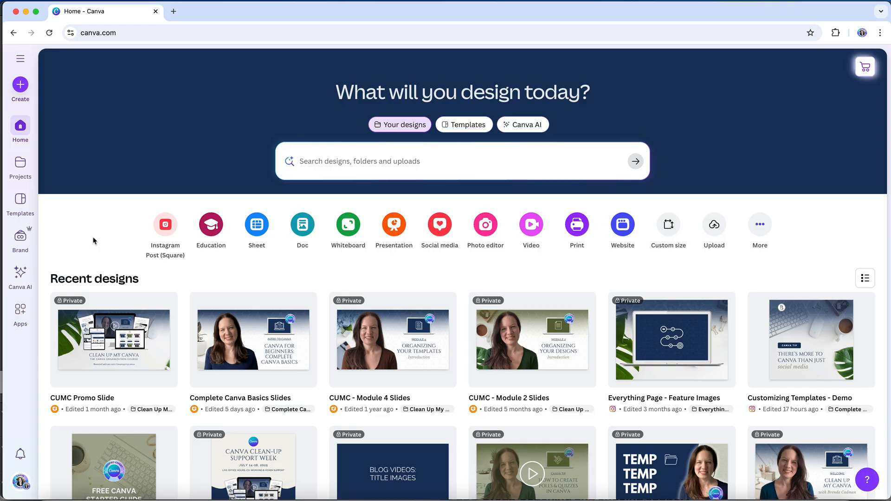
# Open Canva AI from the home page and choose the Code for me mode
pyautogui.click(20, 281)
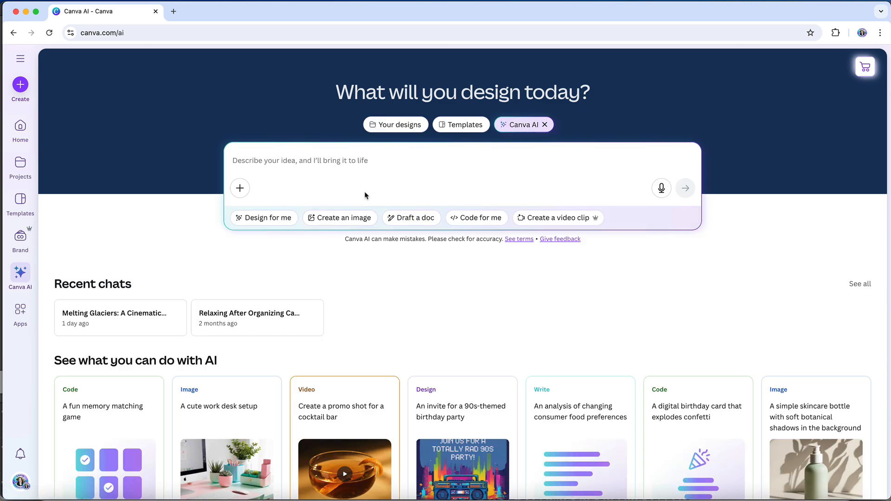
pyautogui.click(492, 222)
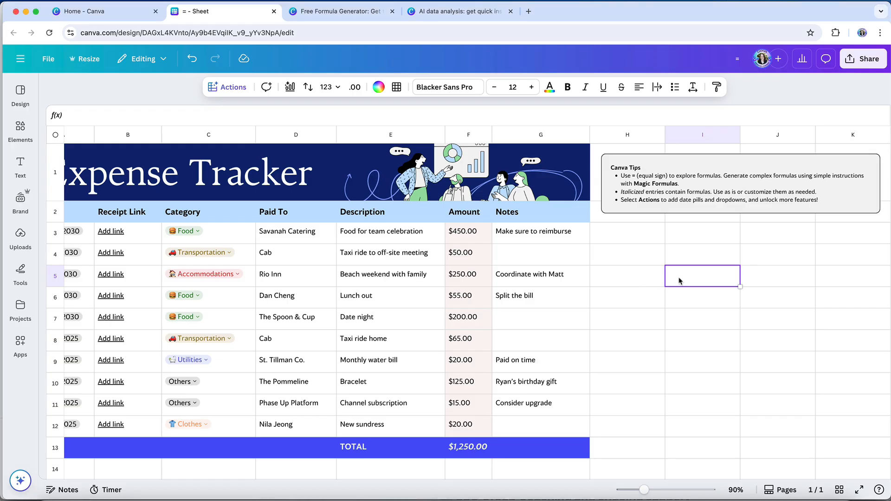
# Bring up Magic Formulas in cell I5 of the Expense Tracker sheet and open Magic Insights for the sheet
pyautogui.write('=')
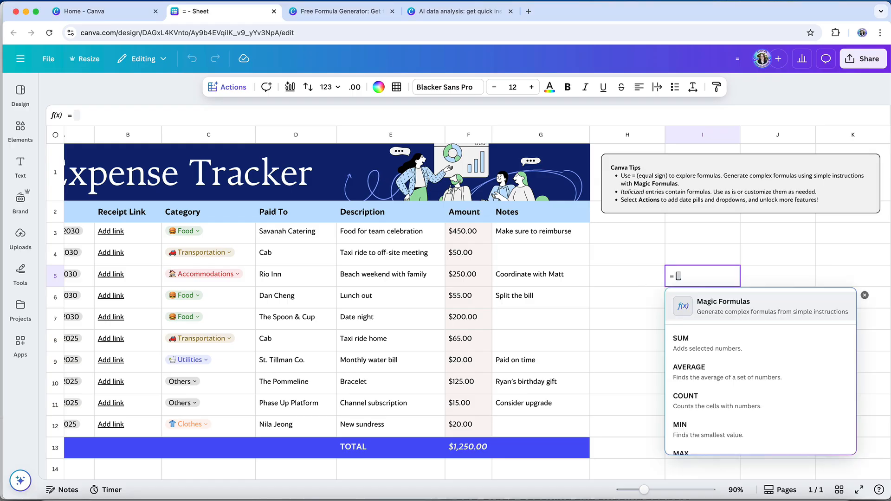
pyautogui.click(714, 315)
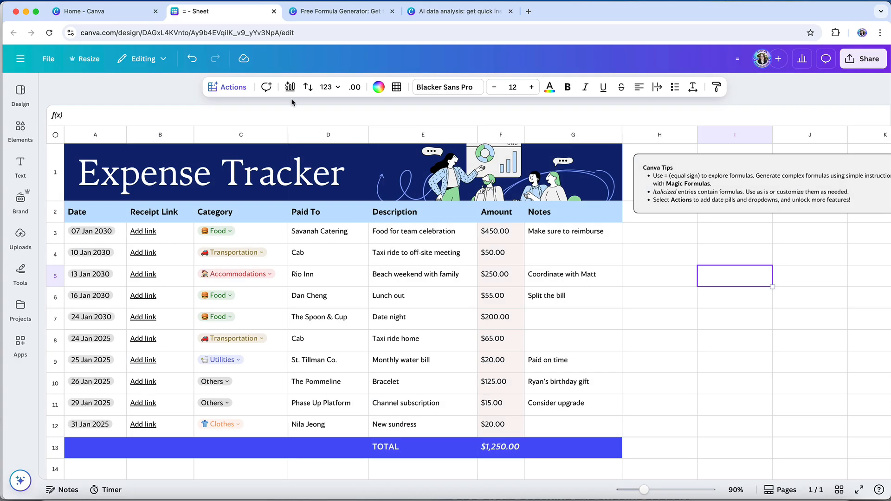
pyautogui.click(237, 88)
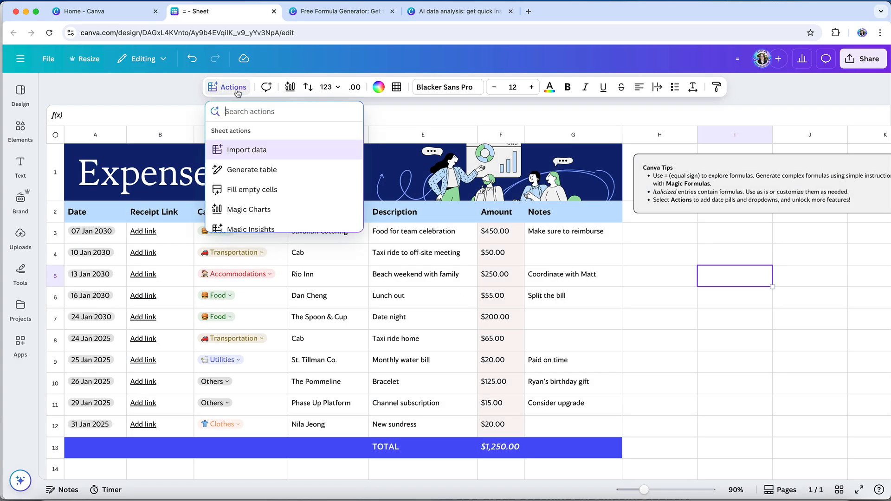
pyautogui.click(250, 228)
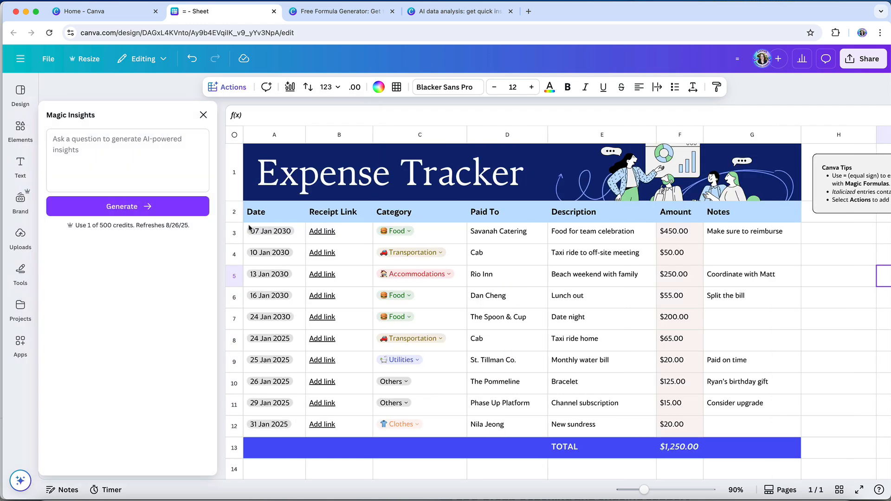